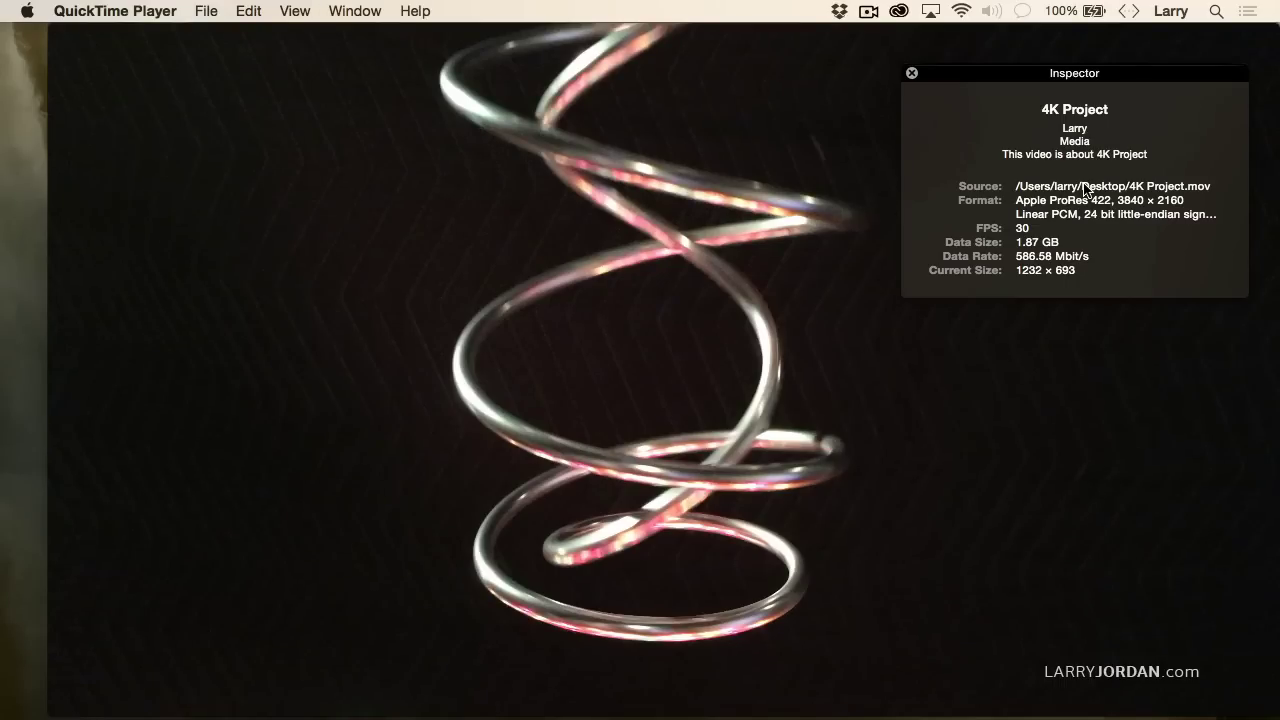
# Quit QuickTime Player and deselect the 4K Project movie on the desktop
pyautogui.press('super+q')
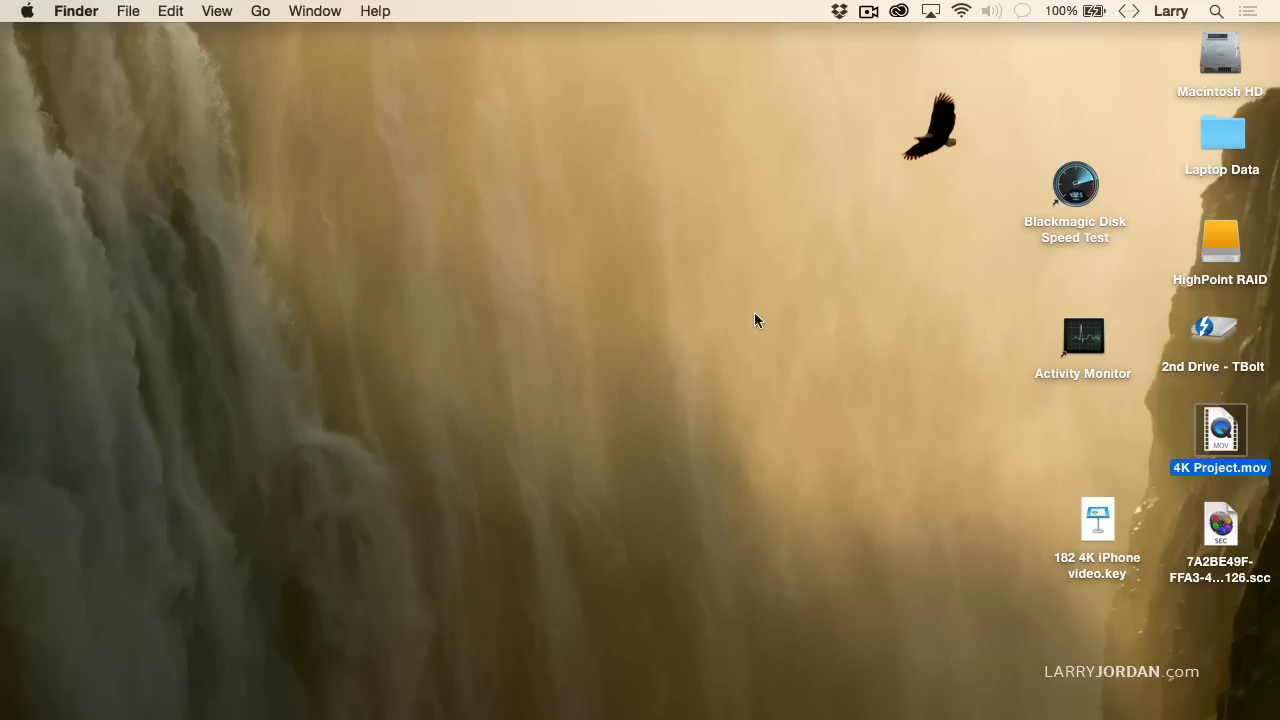
pyautogui.click(754, 313)
# Back in Final Cut Pro, close Background Tasks and delete both clips from the 4K Project timeline
pyautogui.press('super+Tab')
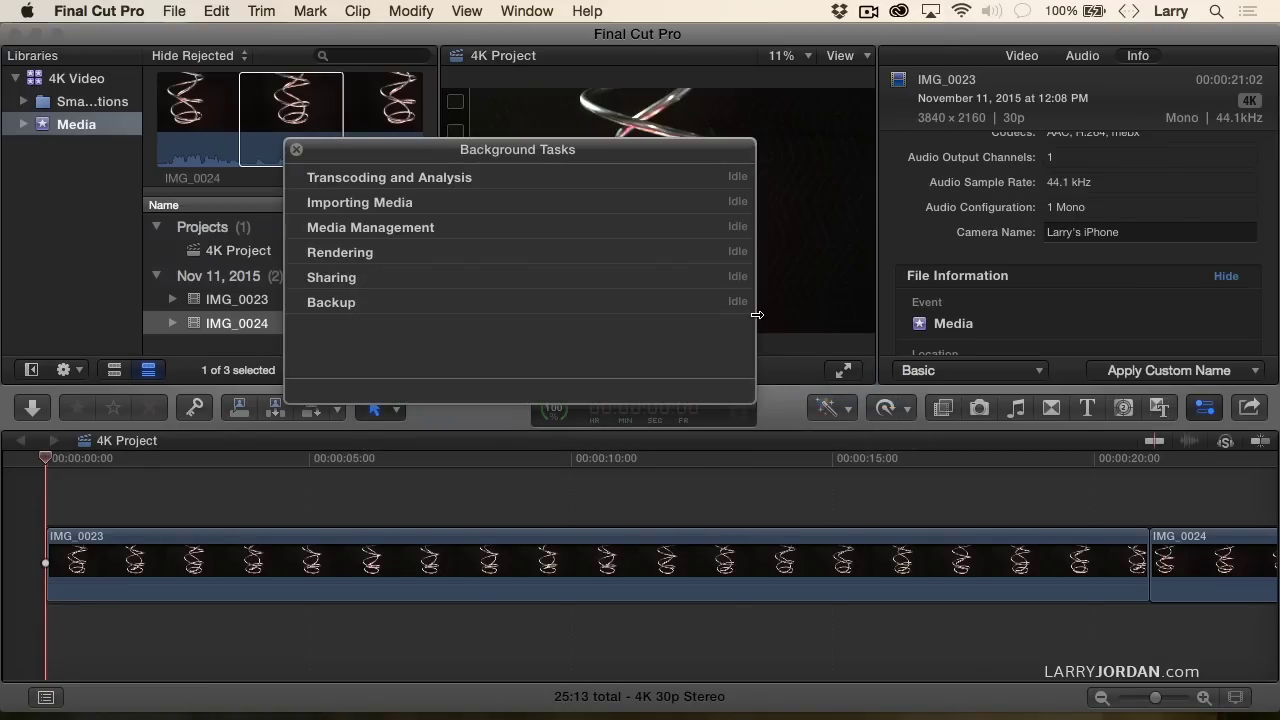
pyautogui.click(295, 152)
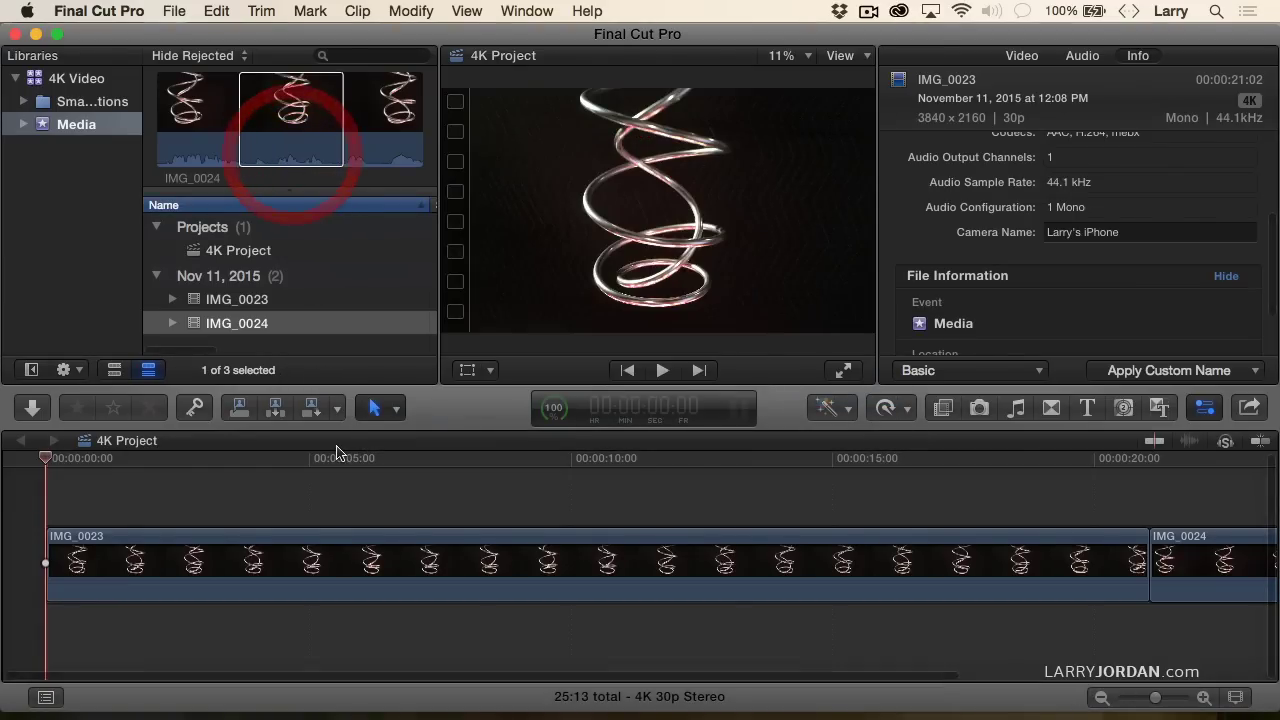
pyautogui.click(376, 518)
pyautogui.press('super+a')
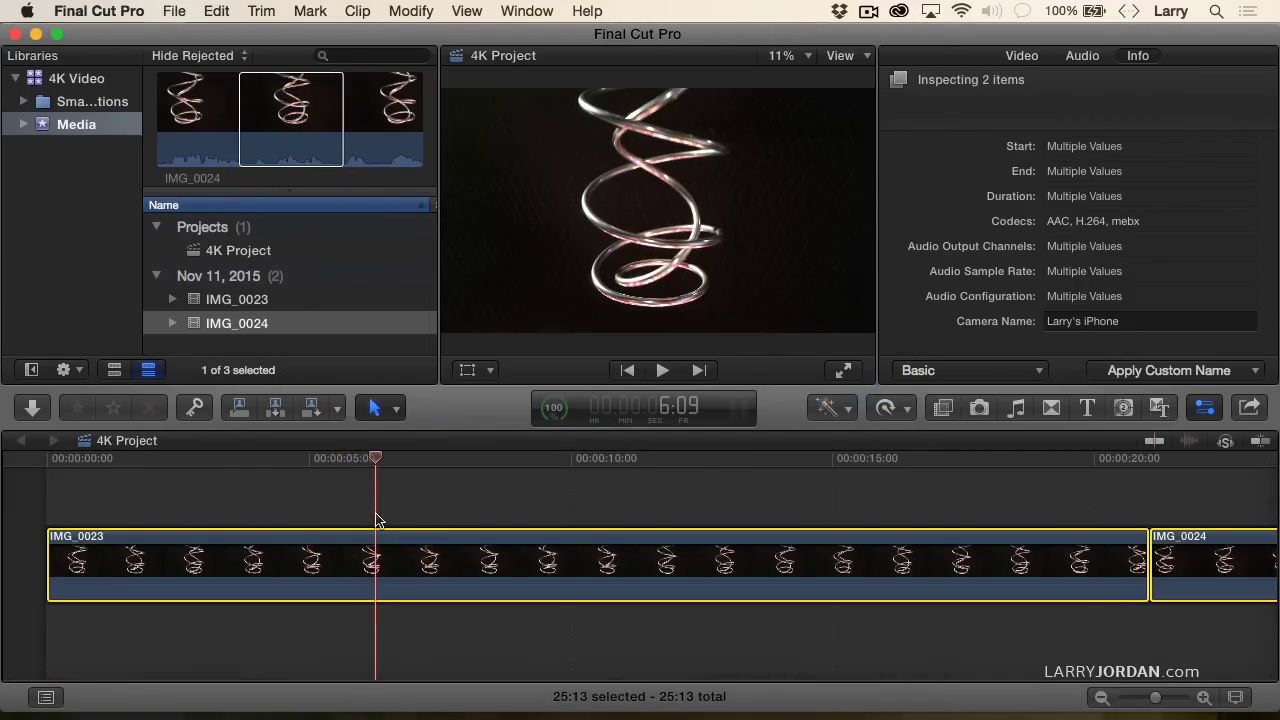
pyautogui.press('Delete')
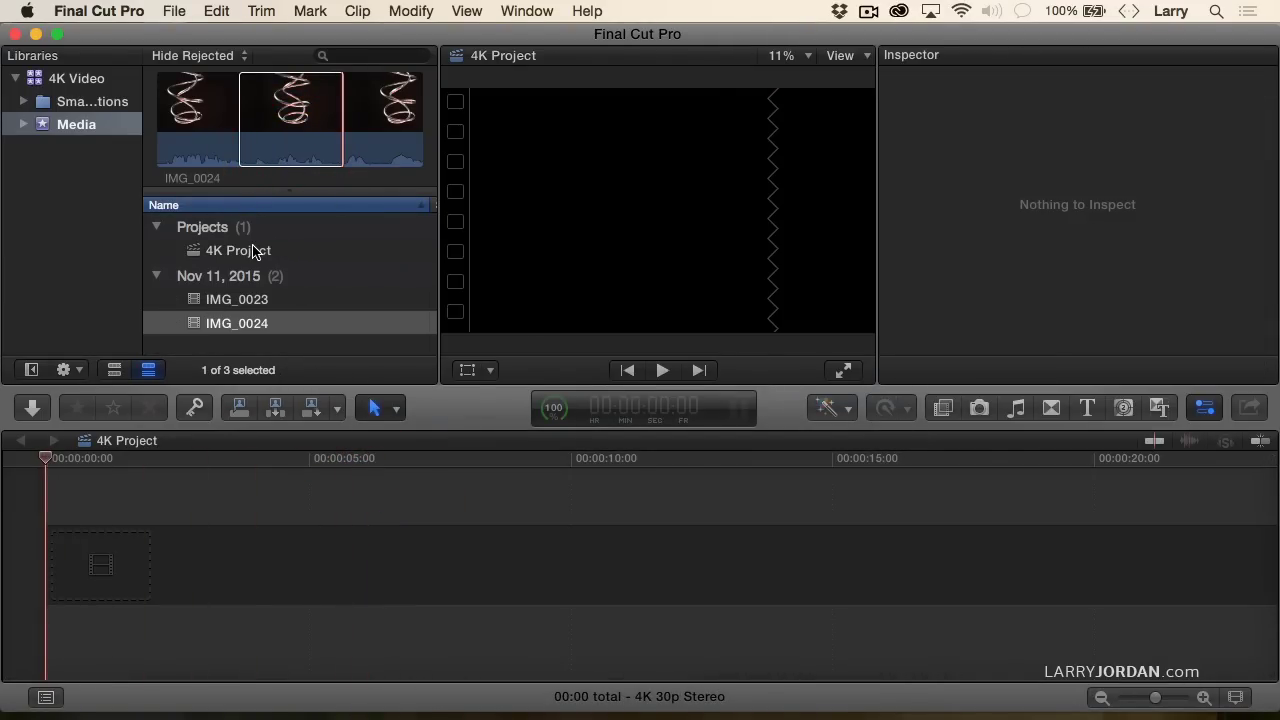
# Create a new project named 720p Project in the Media event and select it
pyautogui.press('super+n')
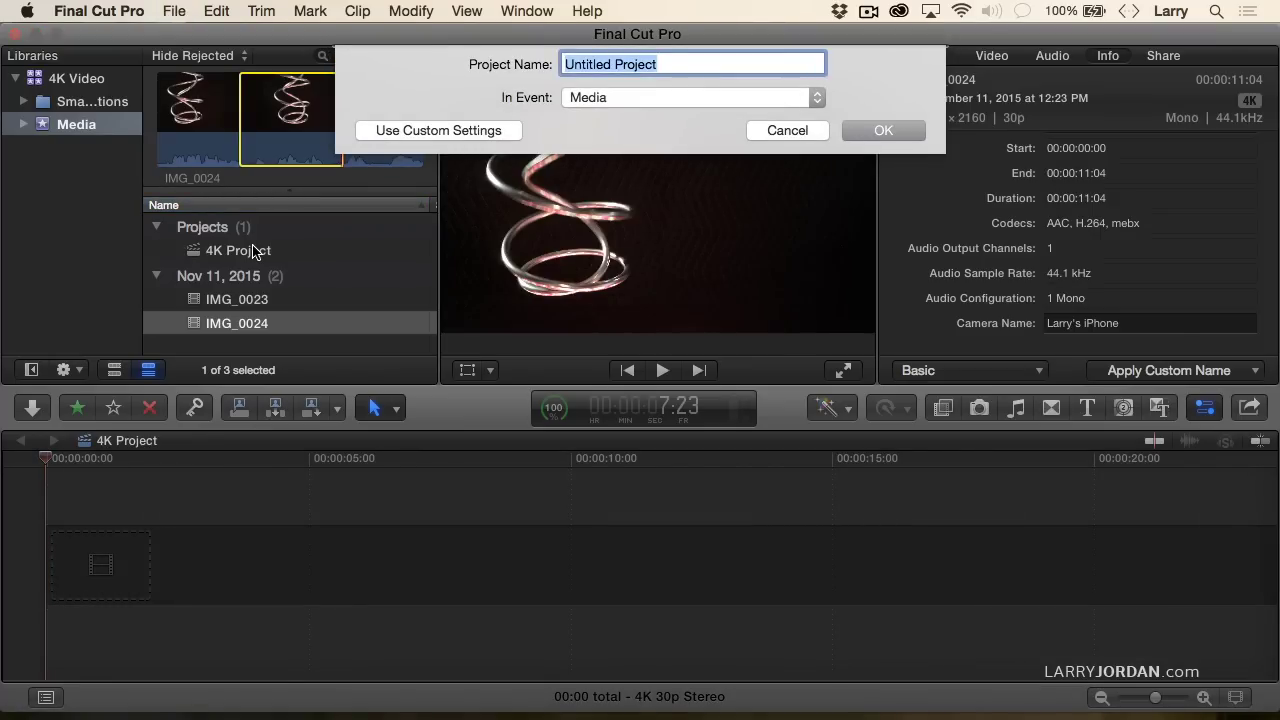
pyautogui.write('720p')
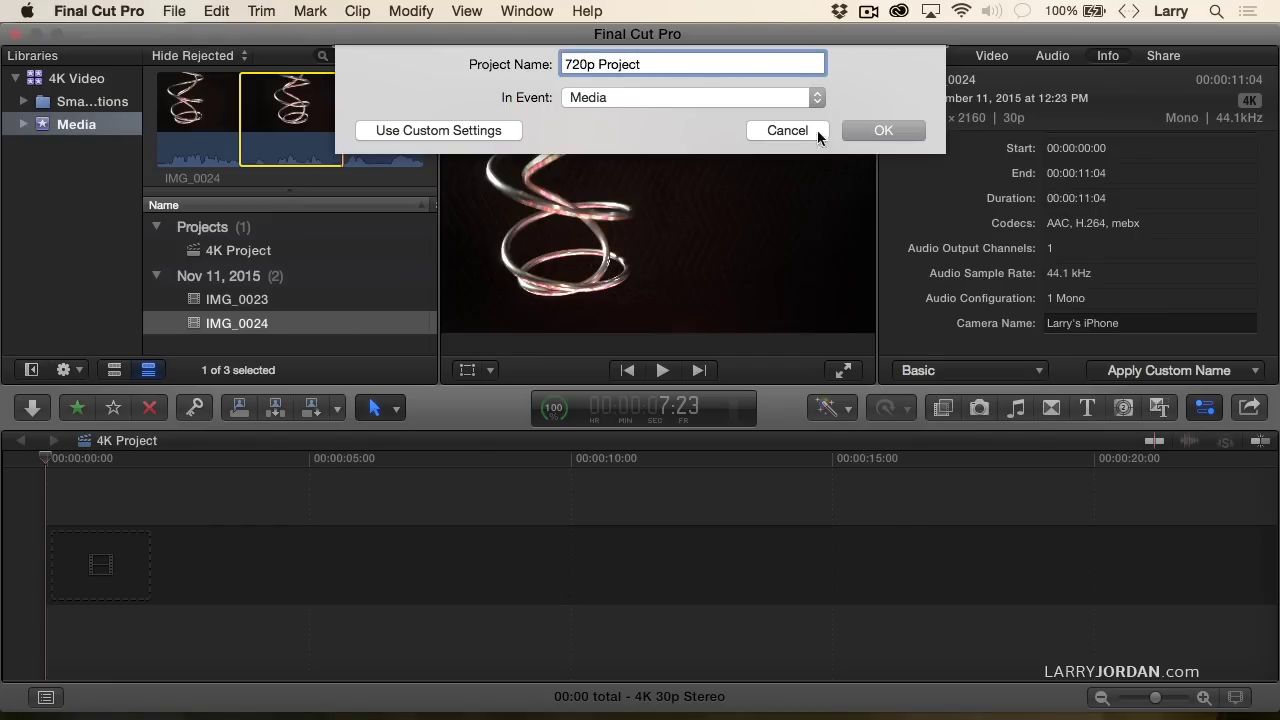
pyautogui.click(866, 131)
pyautogui.click(228, 273)
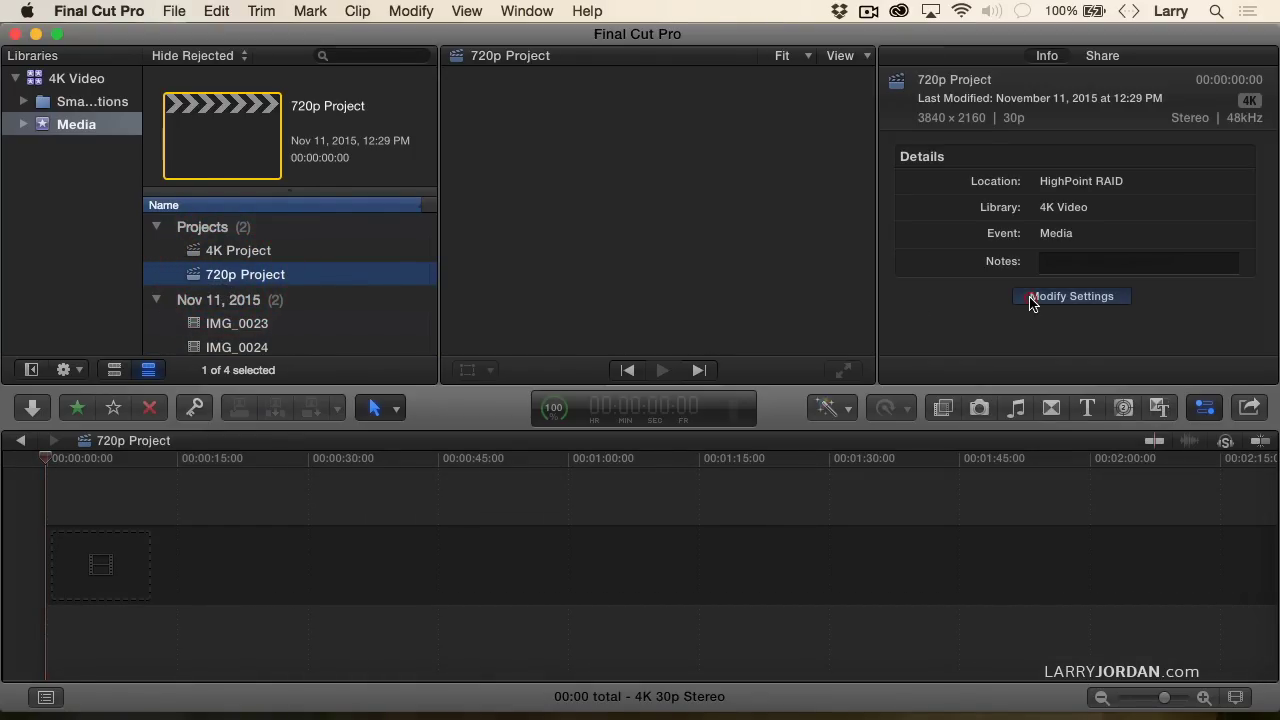
# Change the 720p Project's format to 720p HD at 1280 × 720, 30p
pyautogui.click(1030, 297)
pyautogui.click(602, 126)
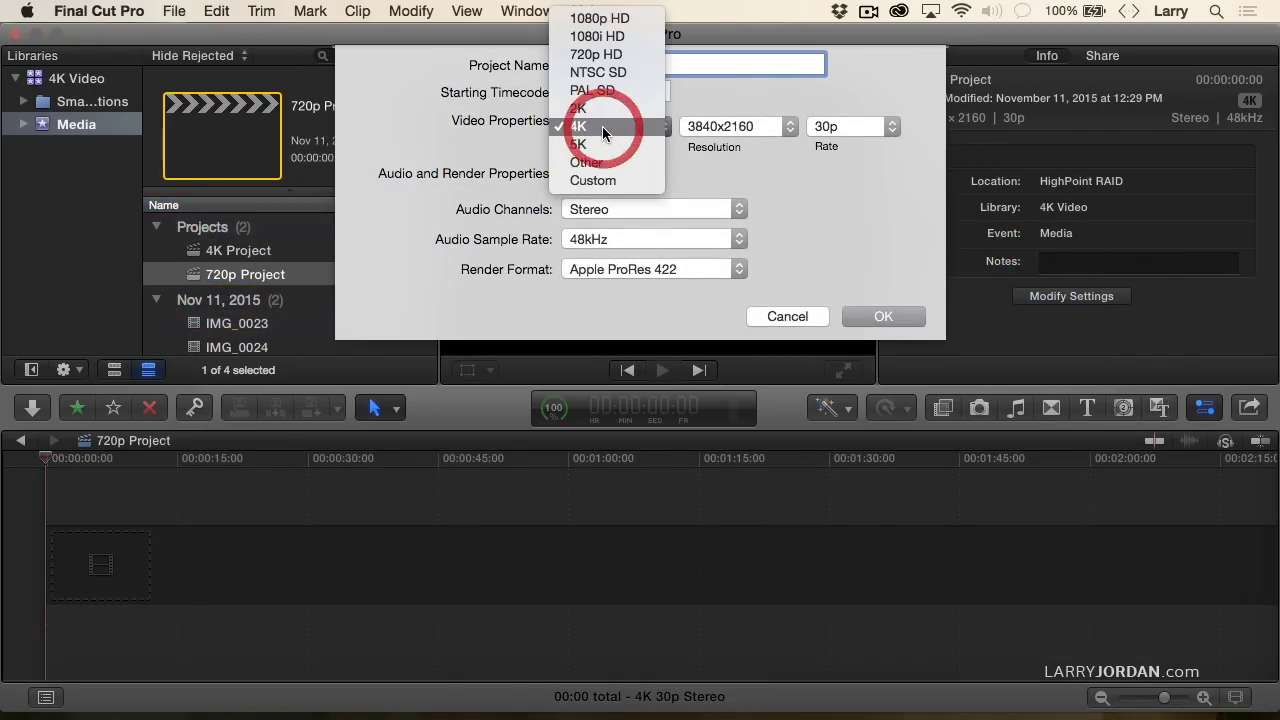
pyautogui.click(598, 54)
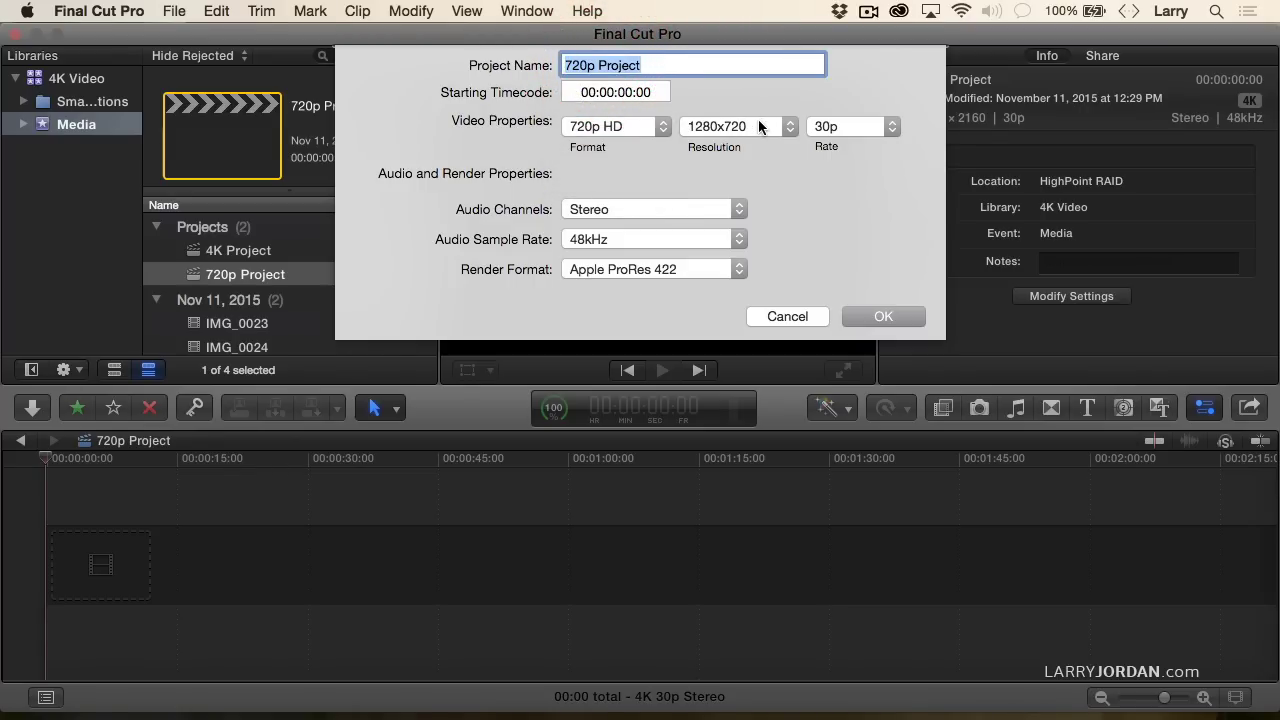
pyautogui.click(877, 317)
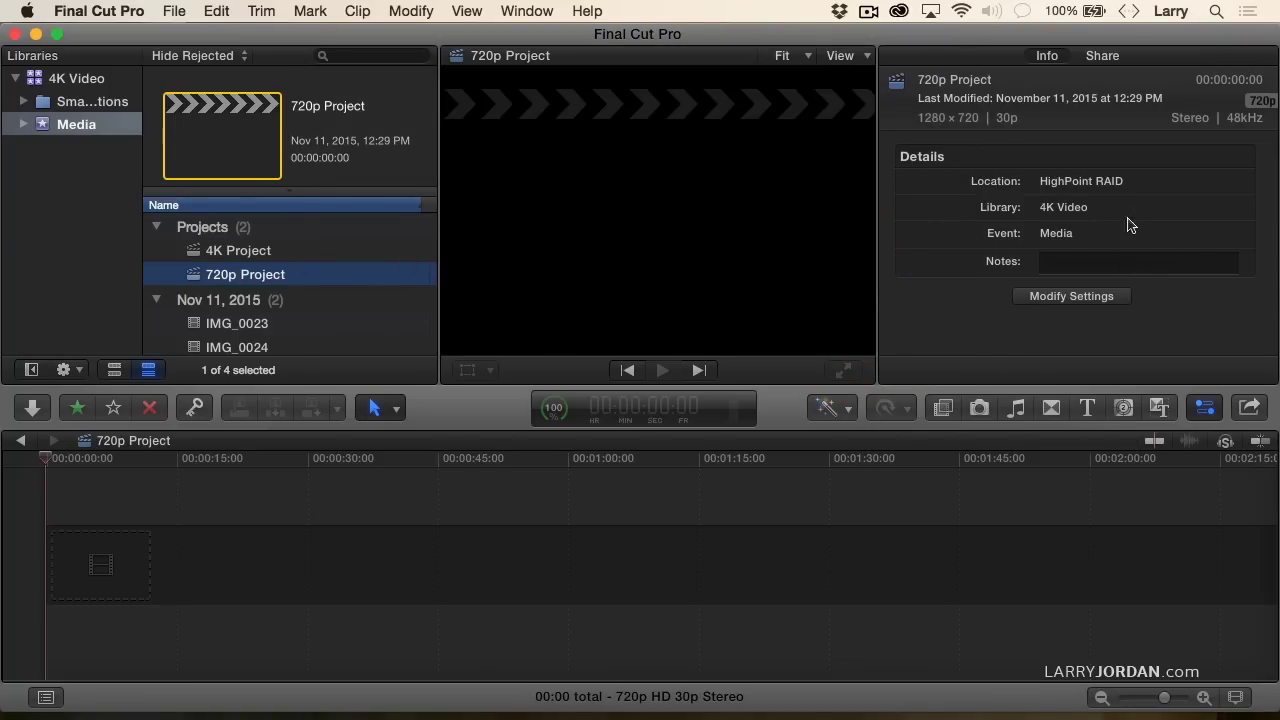
pyautogui.click(252, 321)
# Append IMG_0023 and compare the 1280 × 720 project settings with the clip's 3840 × 2160 info
pyautogui.press('e')
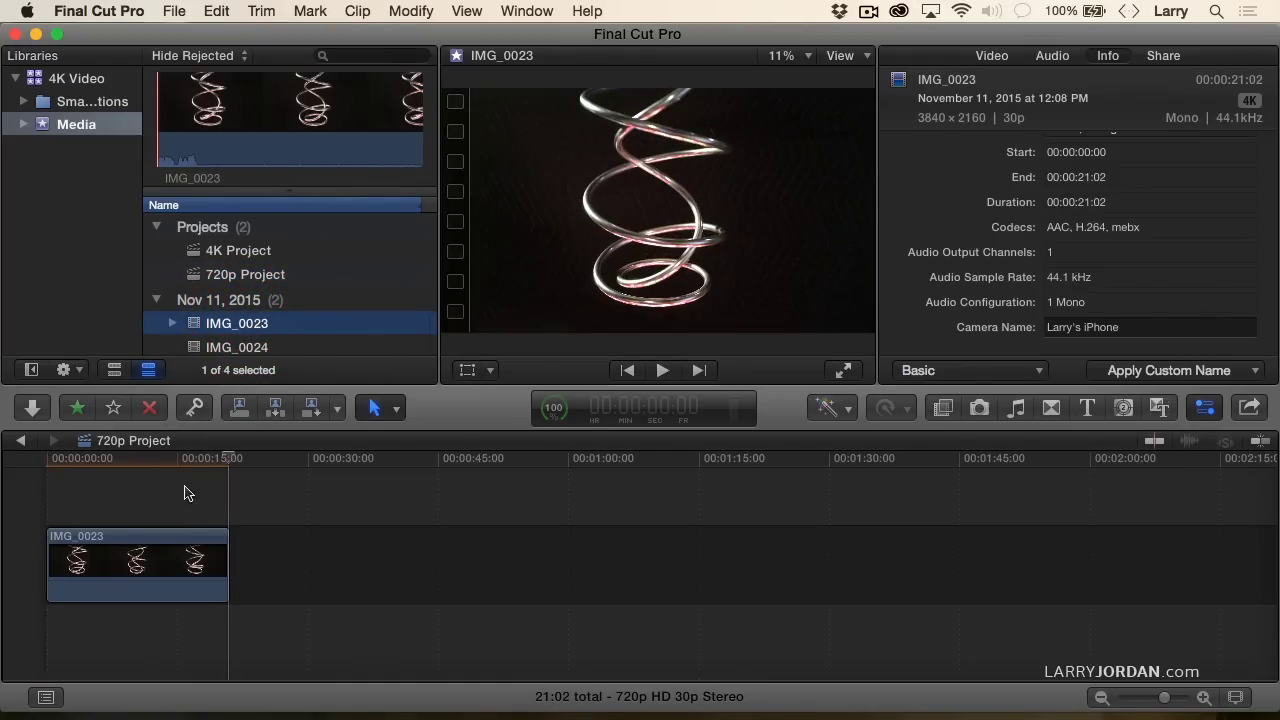
pyautogui.click(144, 505)
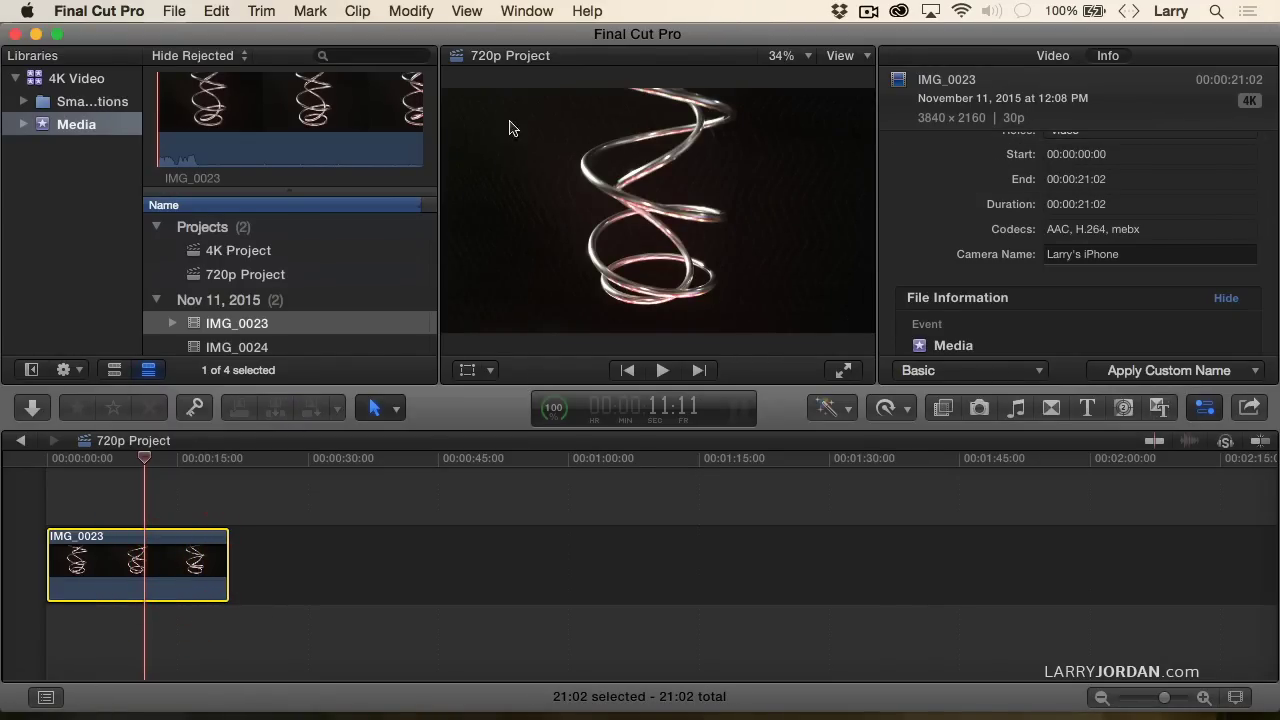
pyautogui.click(222, 283)
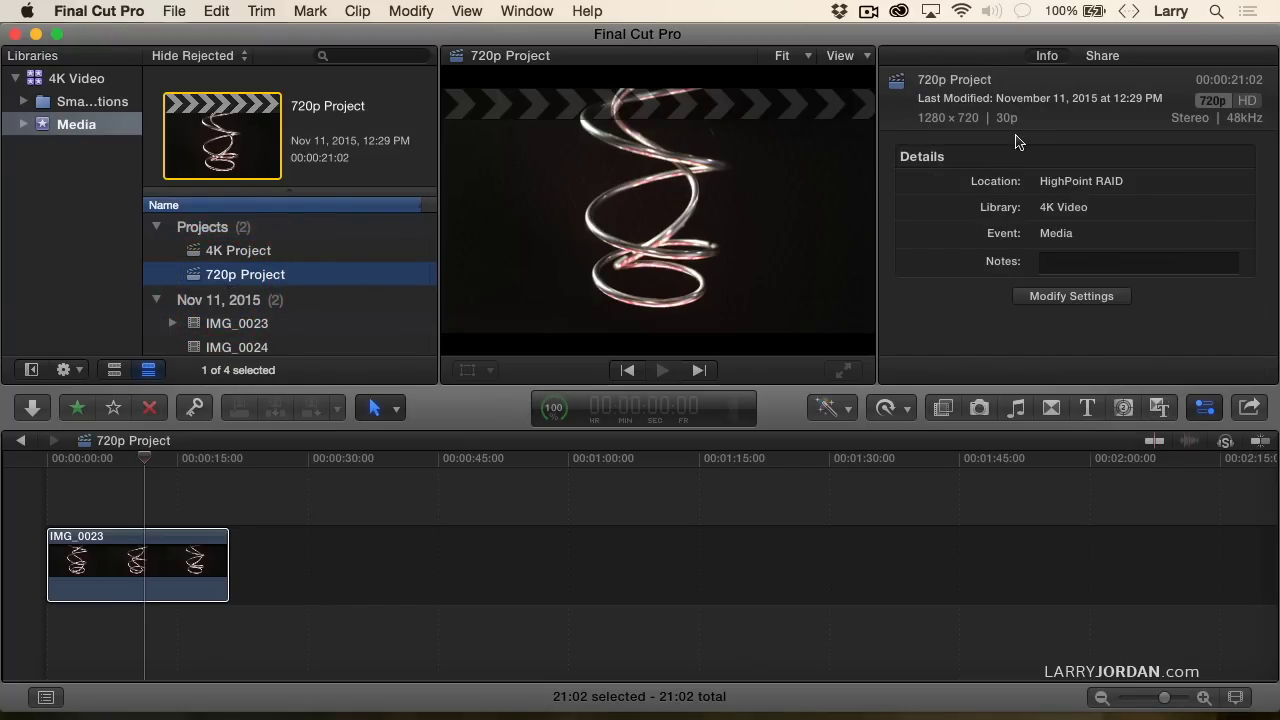
pyautogui.click(91, 470)
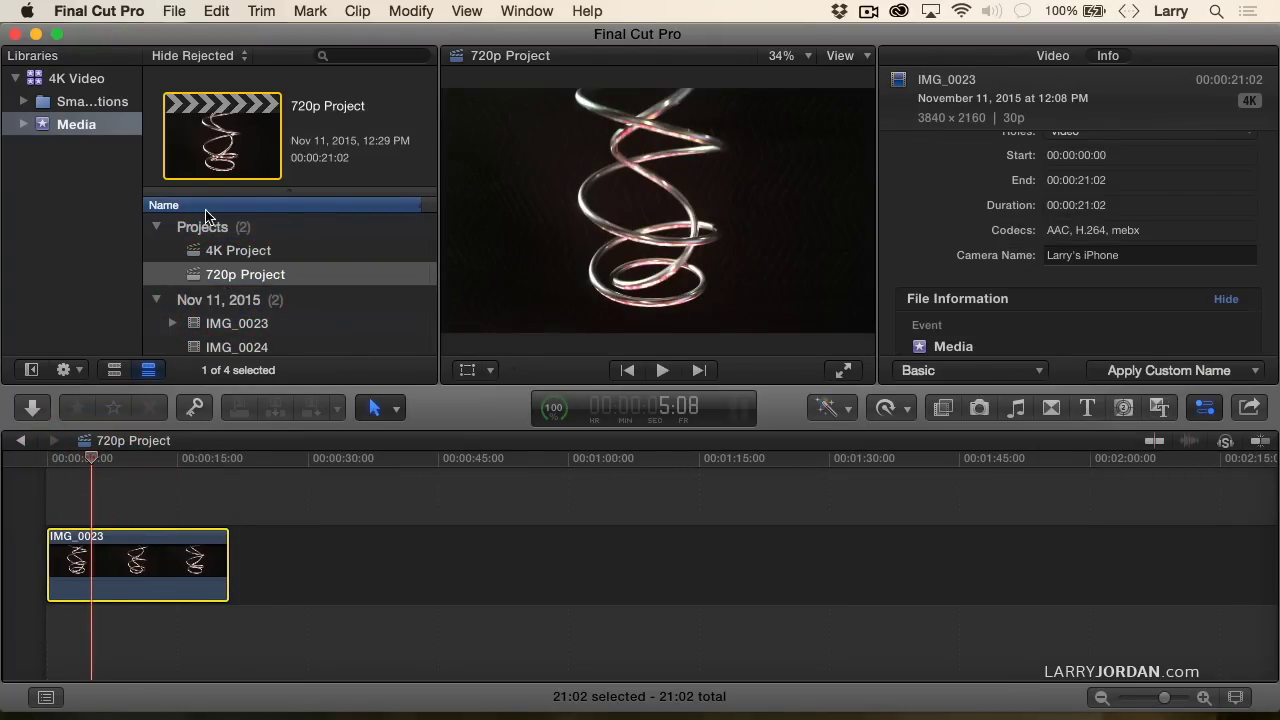
pyautogui.click(220, 278)
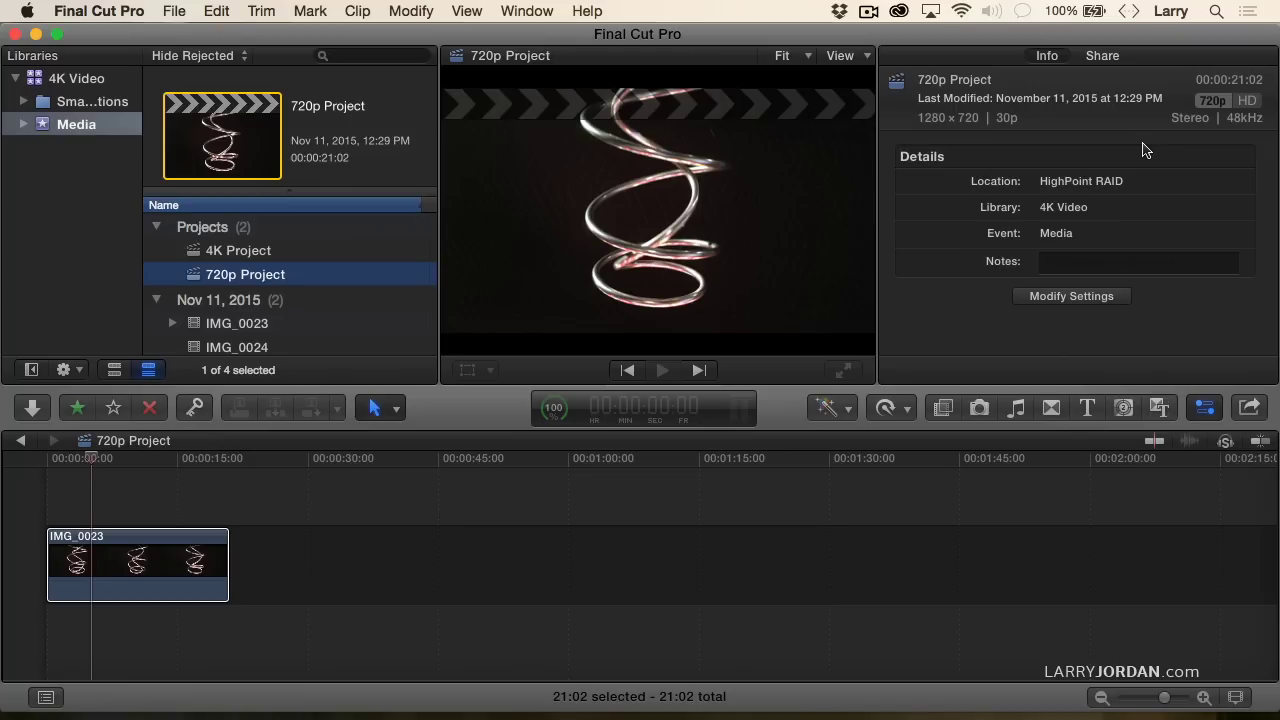
pyautogui.click(133, 467)
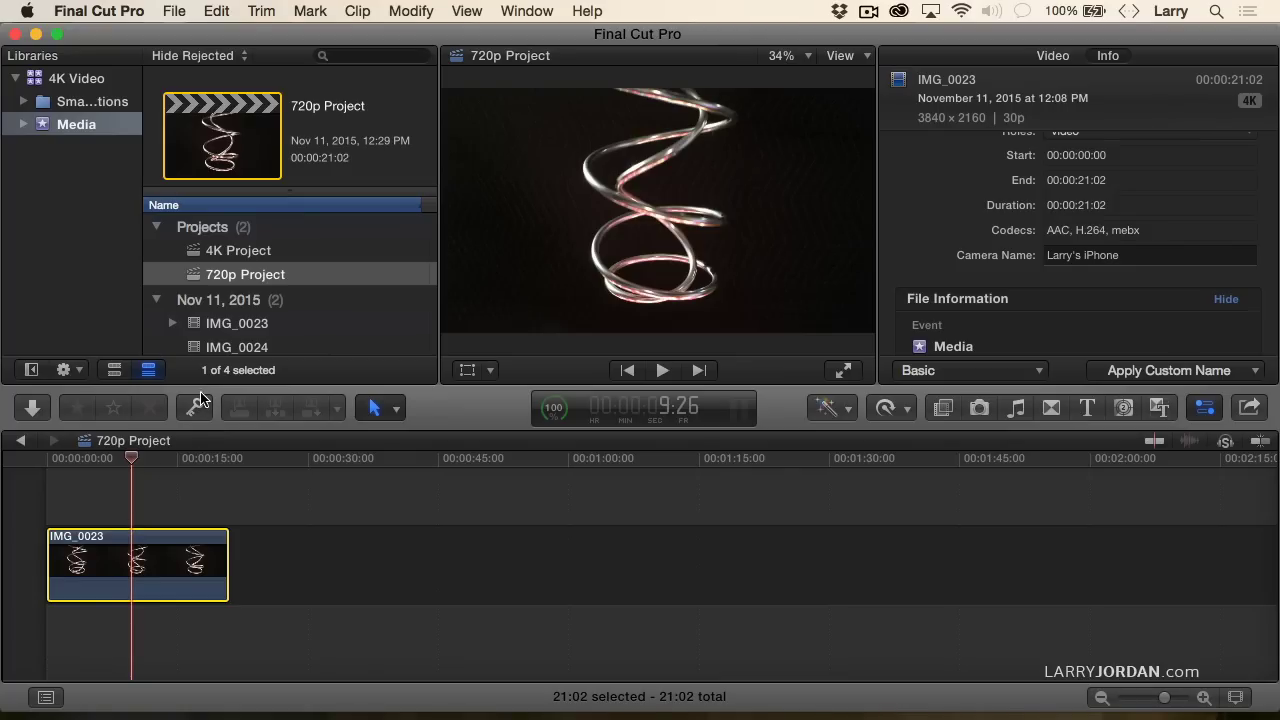
# Append IMG_0024 after IMG_0023 and paste a copy connected directly above it
pyautogui.click(248, 345)
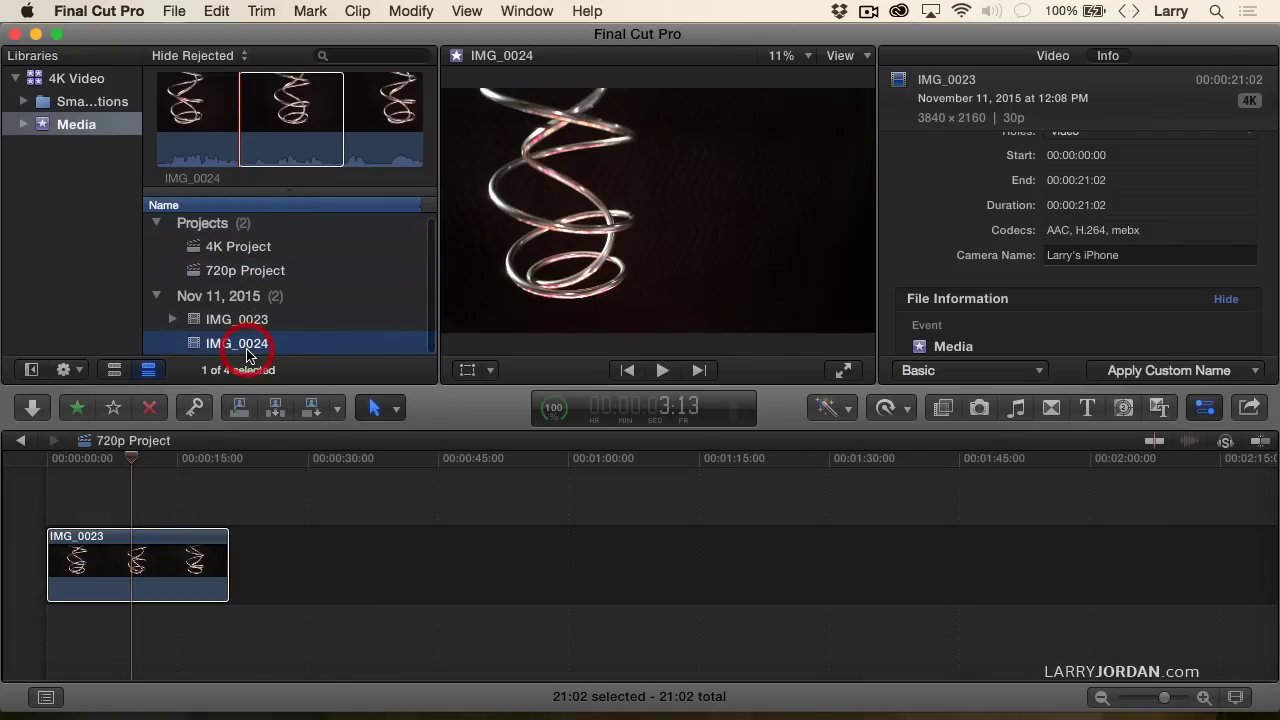
pyautogui.press('e')
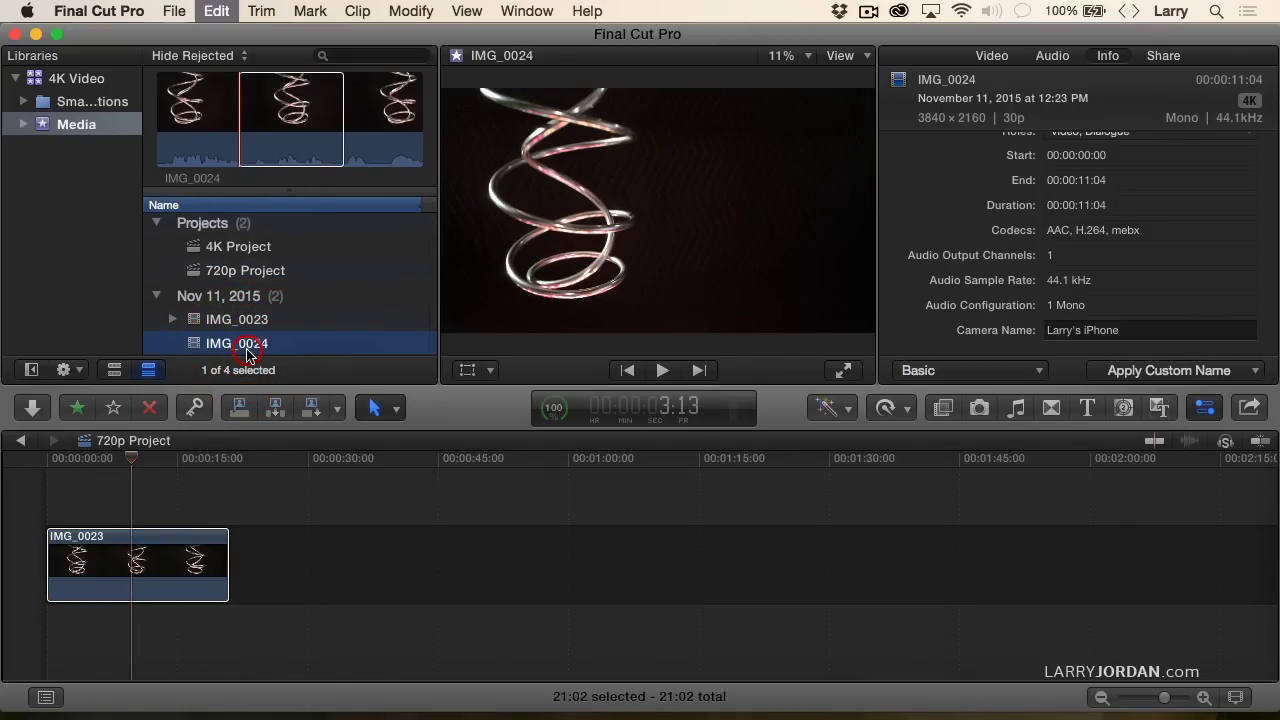
pyautogui.click(250, 558)
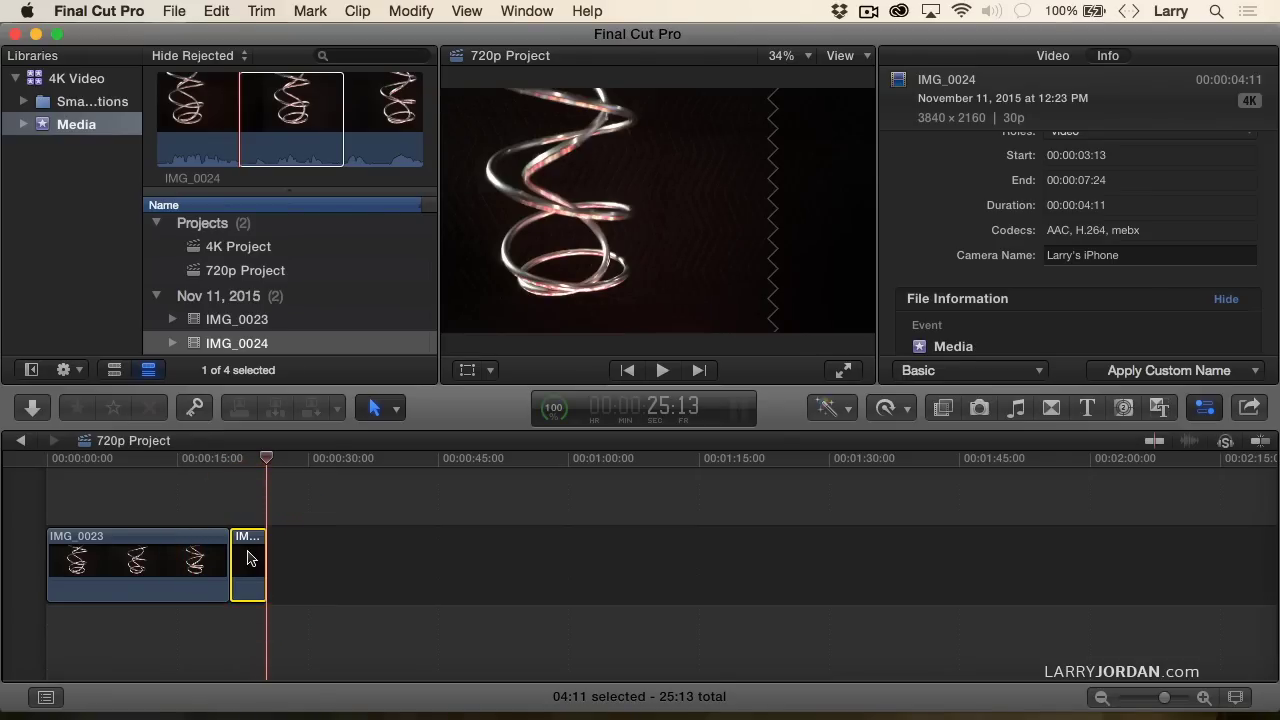
pyautogui.press('super+c')
pyautogui.hotkey('alt', 'v')
pyautogui.moveTo(285, 490); pyautogui.dragTo(249, 480)
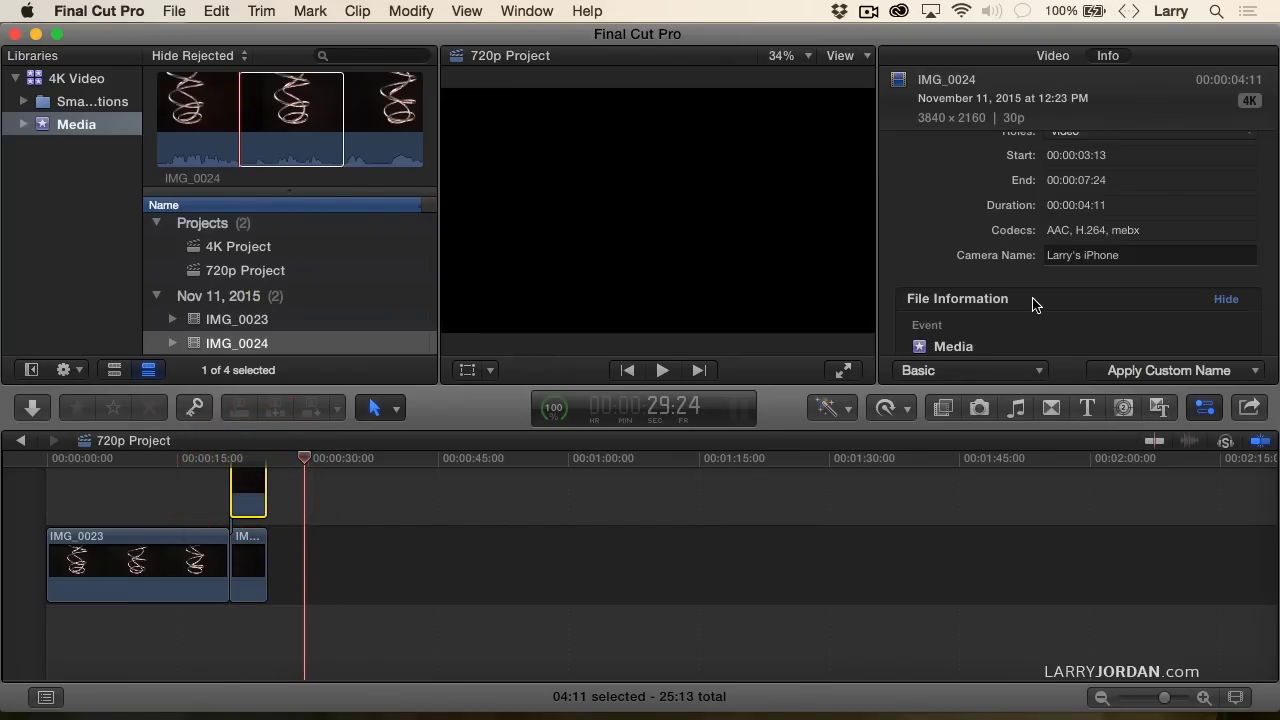
pyautogui.click(942, 407)
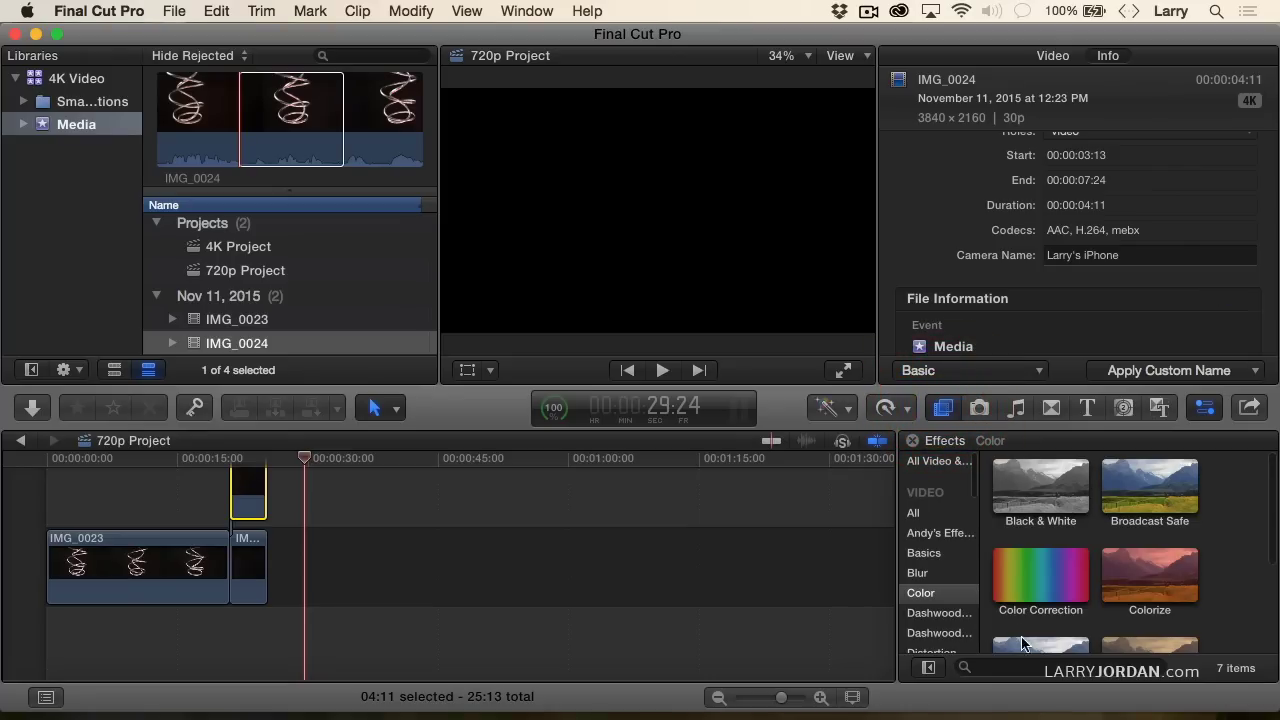
# Apply the Flop effect from the Effects browser to the connected IMG_0024 copy
pyautogui.write('flop')
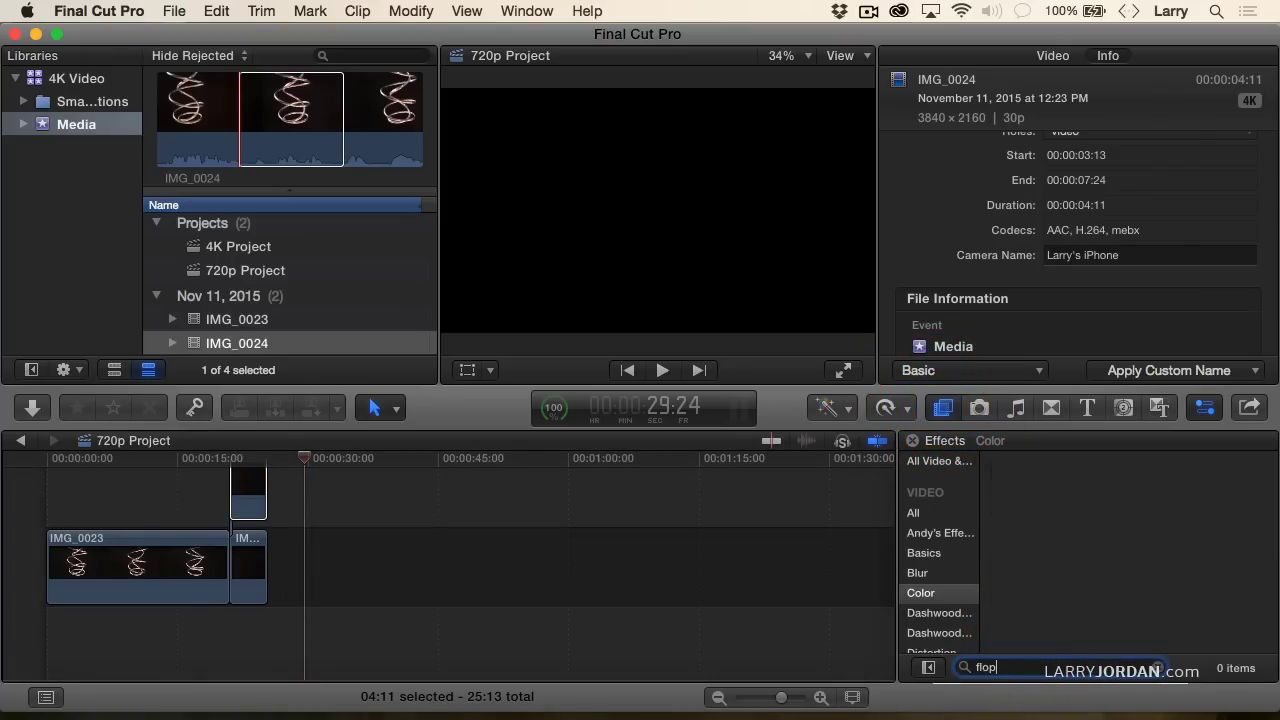
pyautogui.click(913, 512)
pyautogui.moveTo(1040, 508); pyautogui.dragTo(245, 490)
pyautogui.click(241, 490)
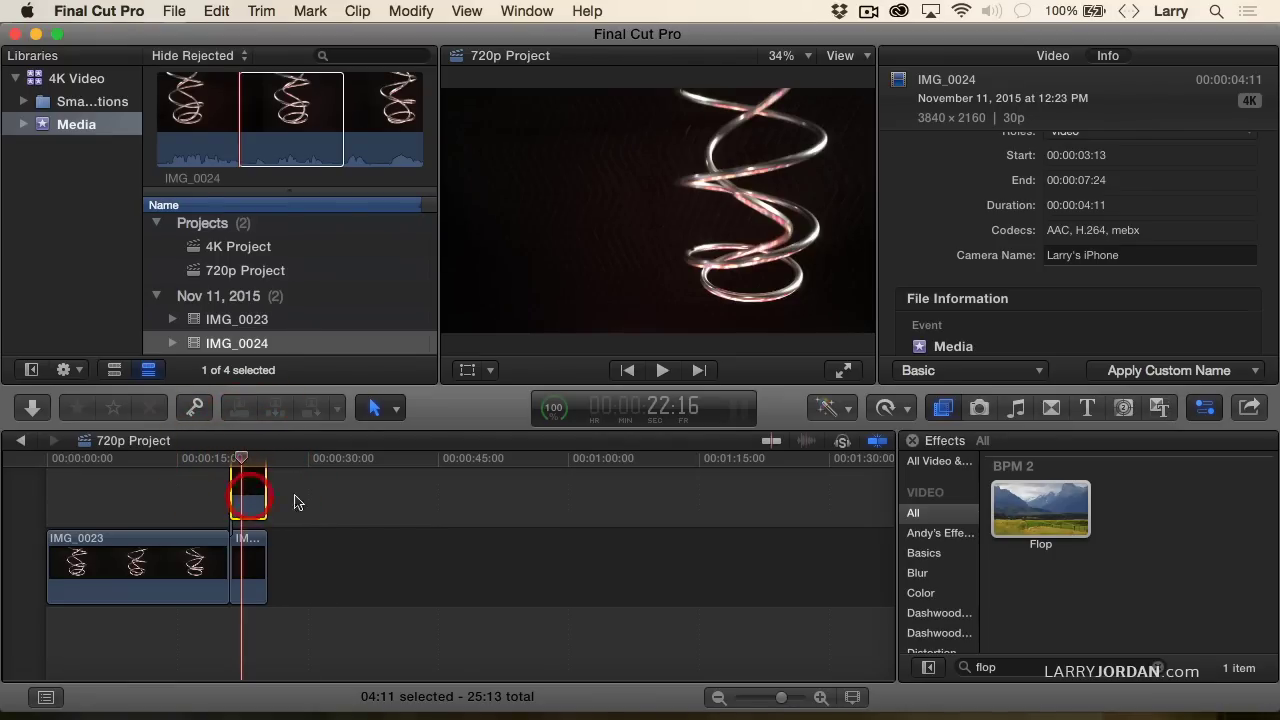
pyautogui.click(1052, 56)
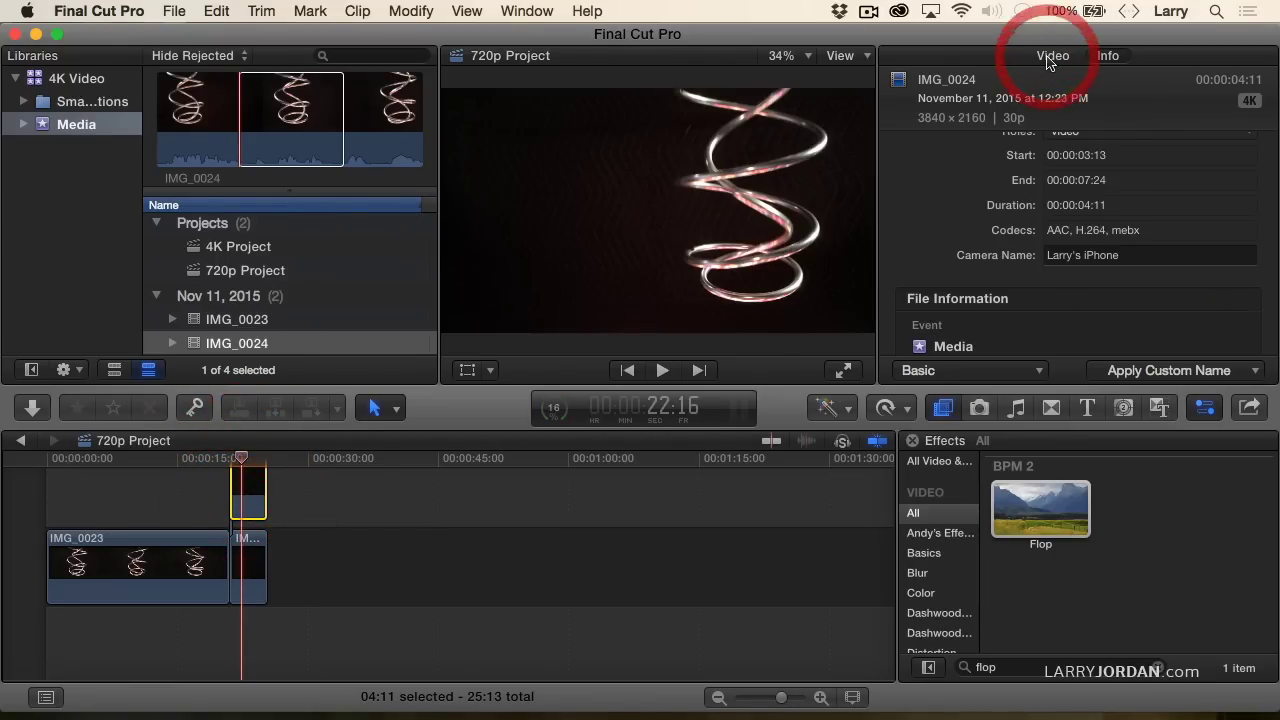
pyautogui.scroll(-10, 1040, 200)
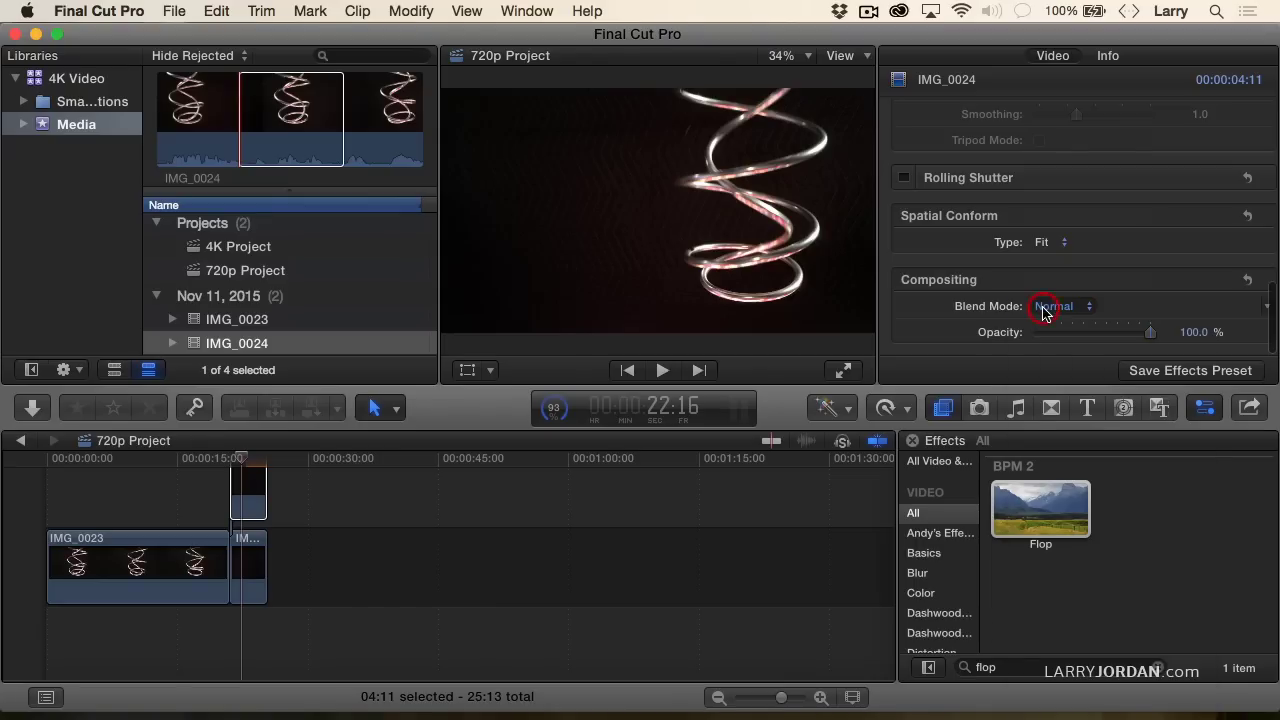
pyautogui.click(1048, 308)
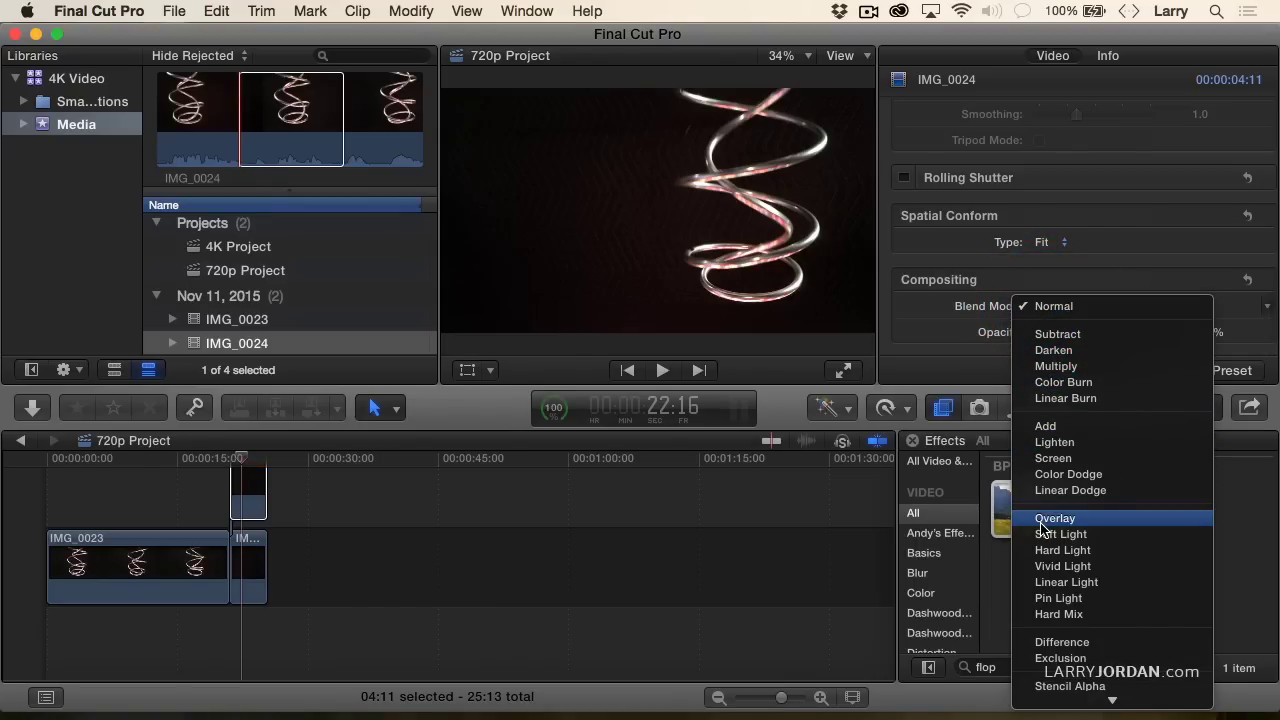
# Set the connected clip's Blend Mode to Screen and play back the composite
pyautogui.click(1050, 458)
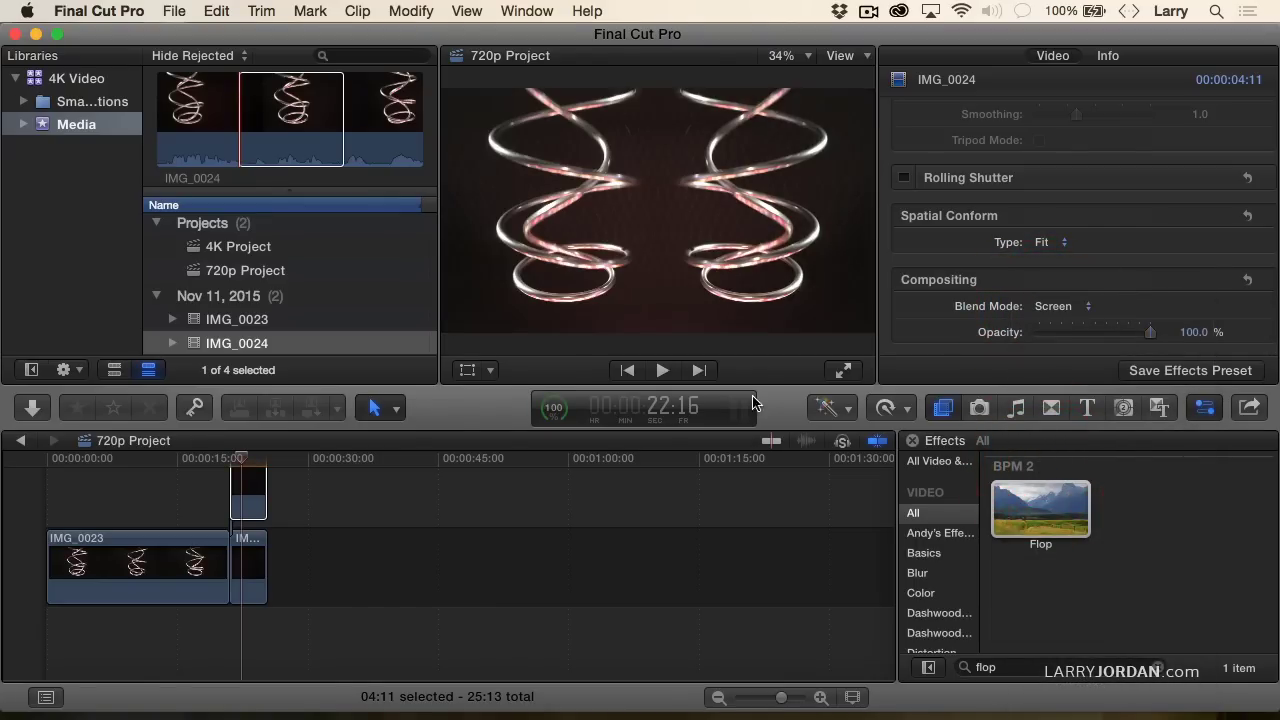
pyautogui.click(192, 462)
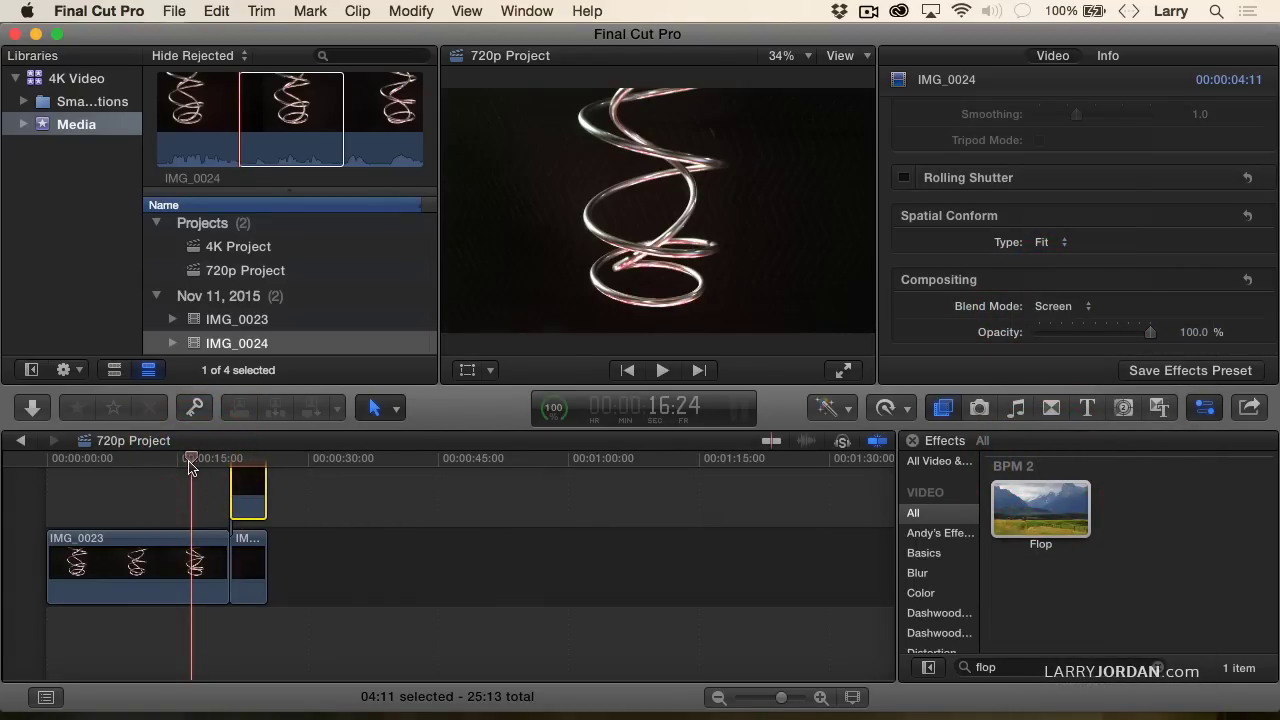
pyautogui.press('space')
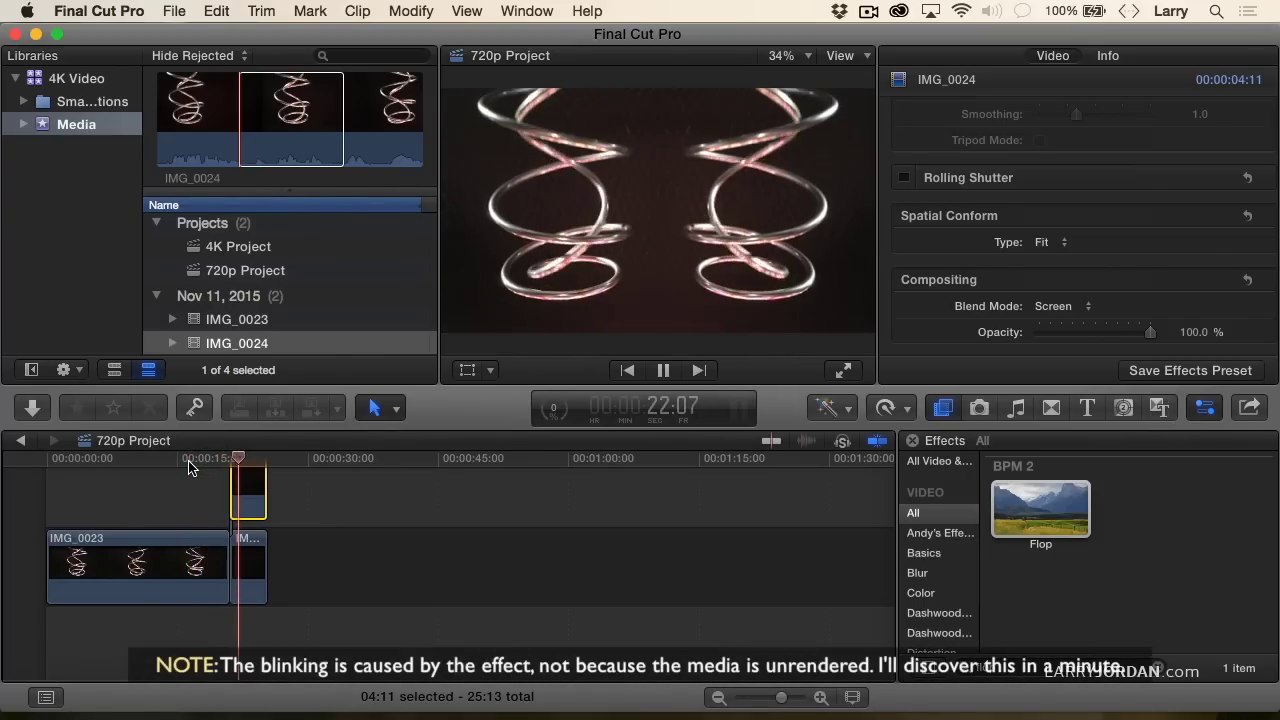
pyautogui.press('space')
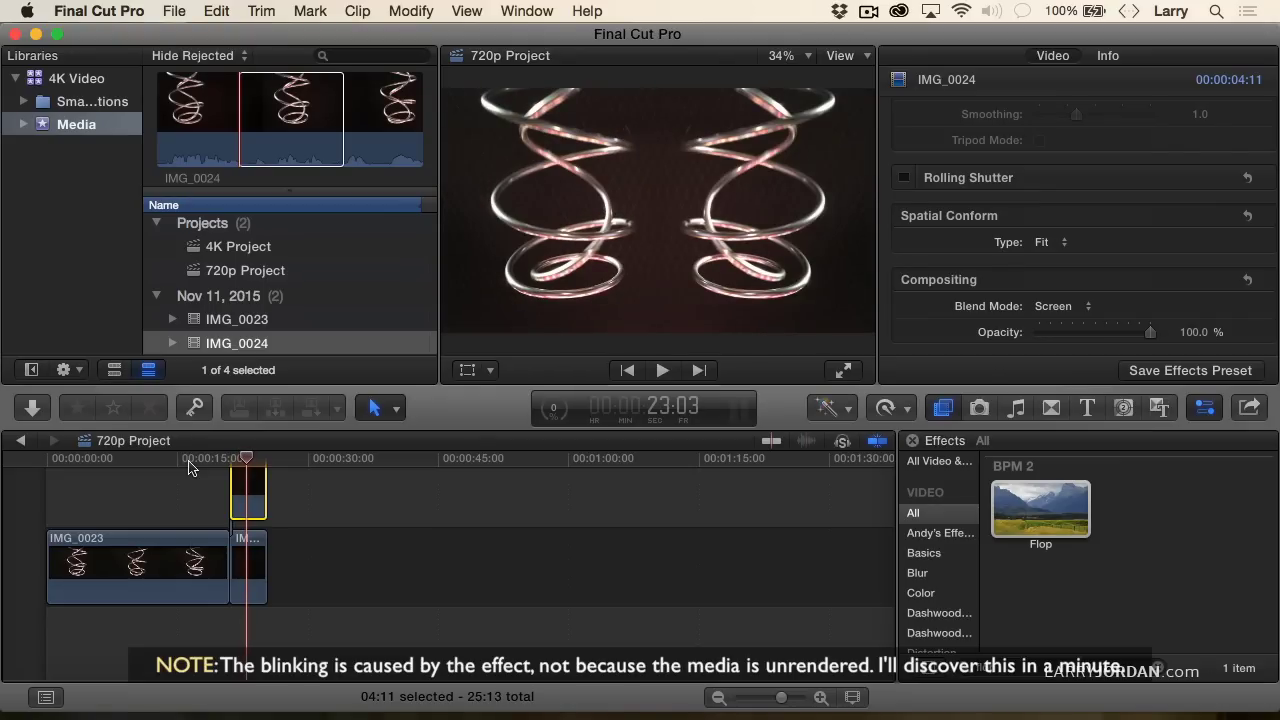
# Set the Flop effect's Changes.Per.Minute to 0 and replay to confirm it no longer blinks
pyautogui.click(257, 508)
pyautogui.scroll(-2, 985, 131)
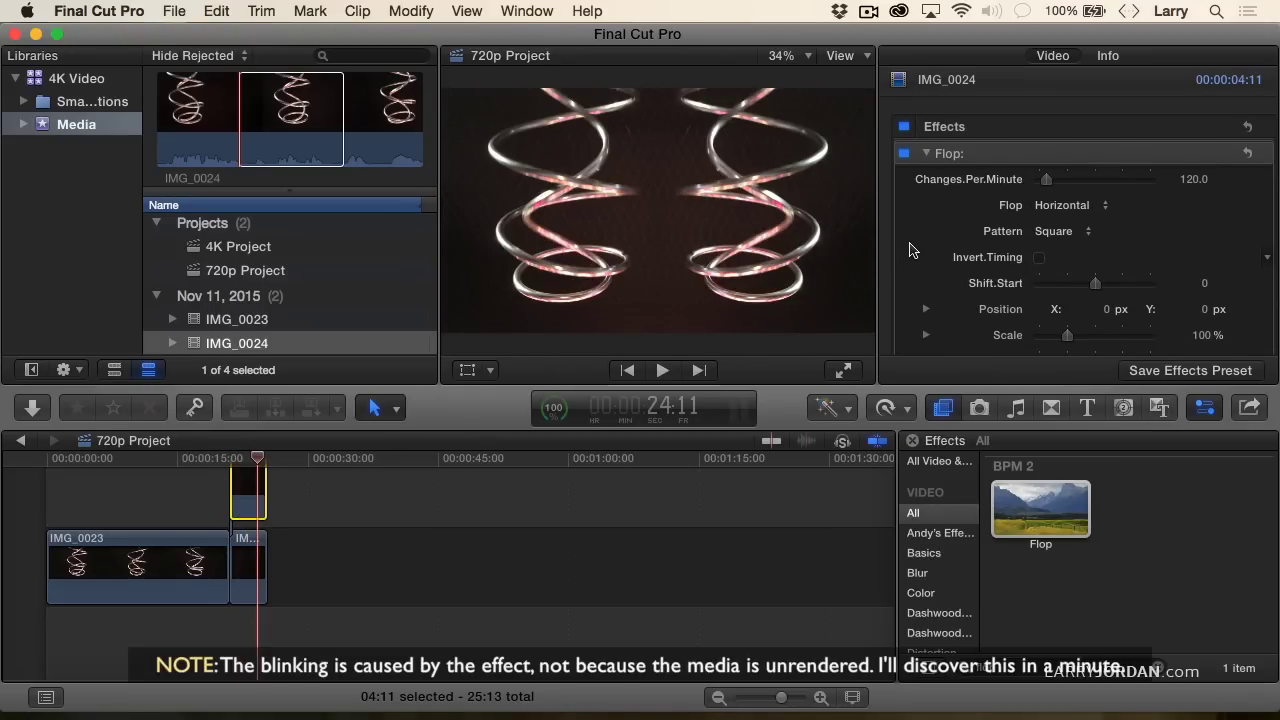
pyautogui.scroll(1, 910, 250)
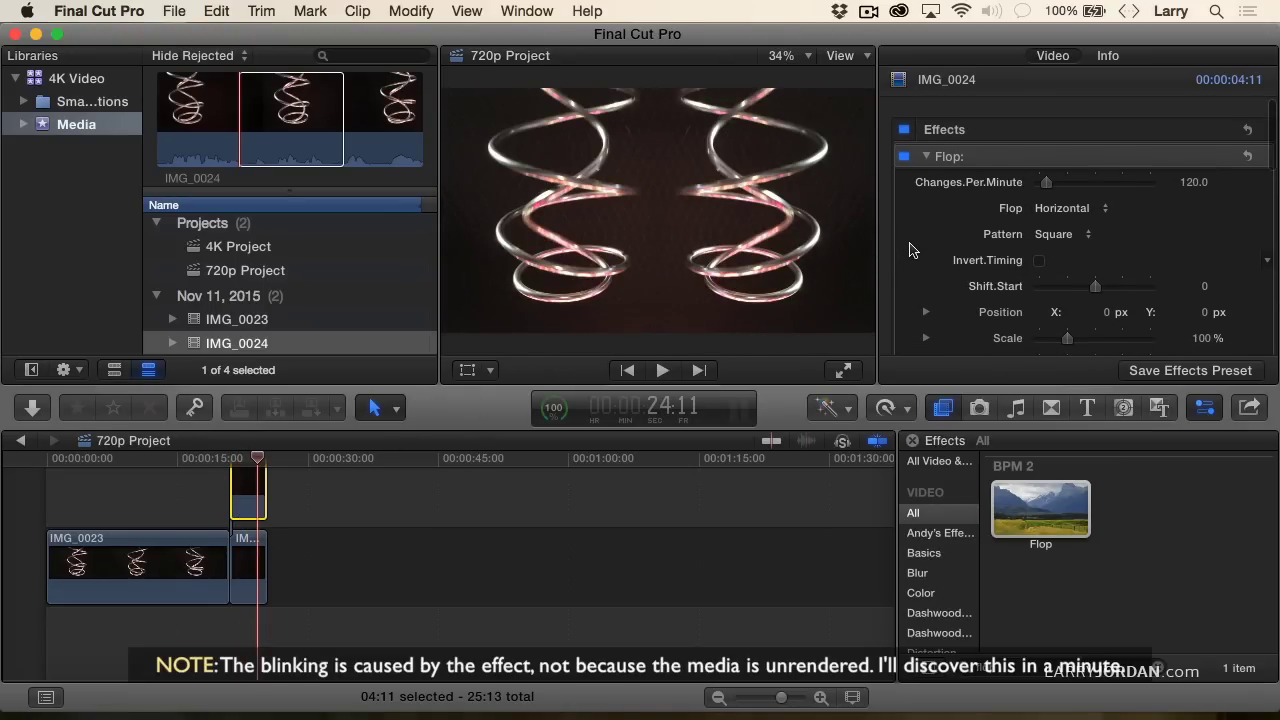
pyautogui.scroll(-1, 910, 250)
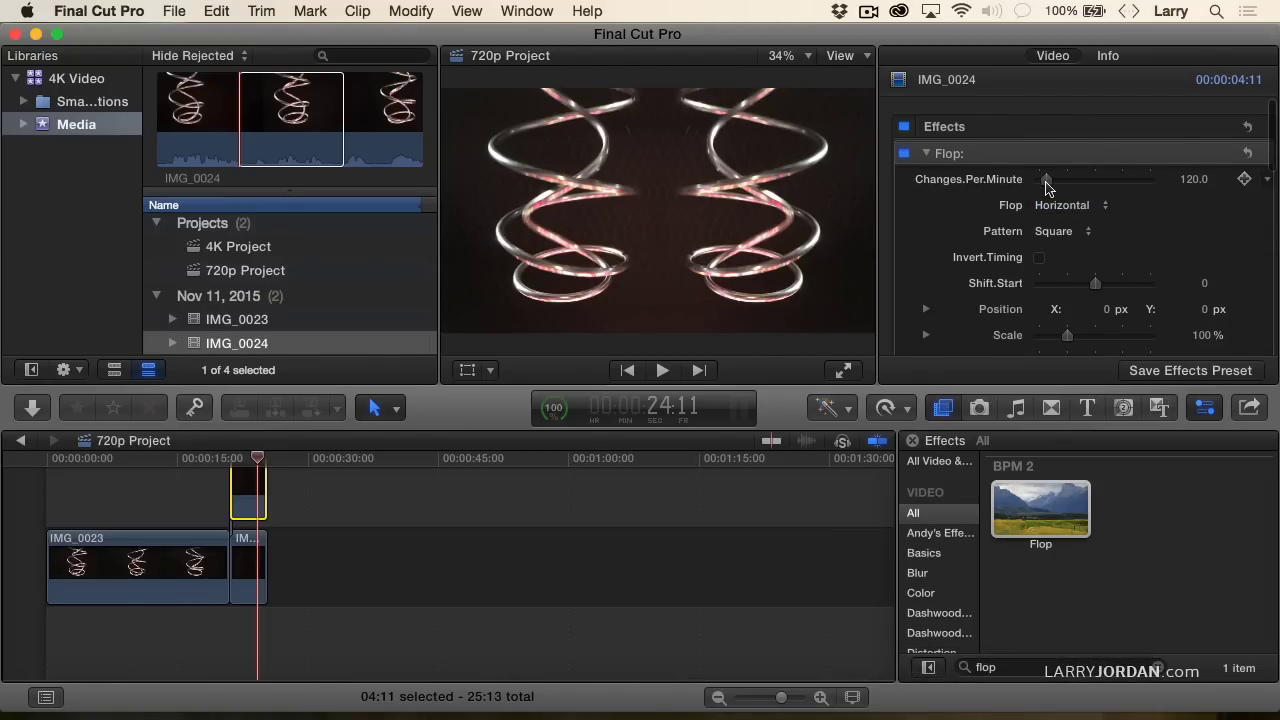
pyautogui.moveTo(1047, 184); pyautogui.dragTo(1011, 183)
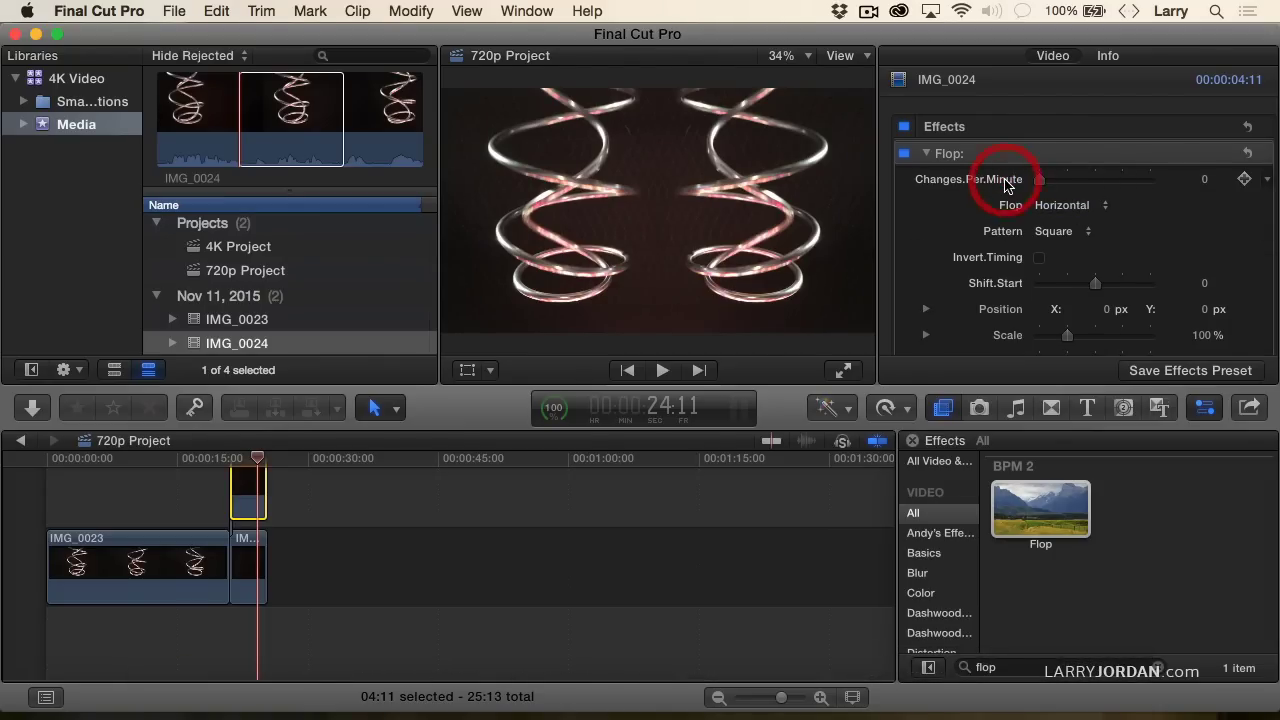
pyautogui.click(216, 462)
pyautogui.press('space')
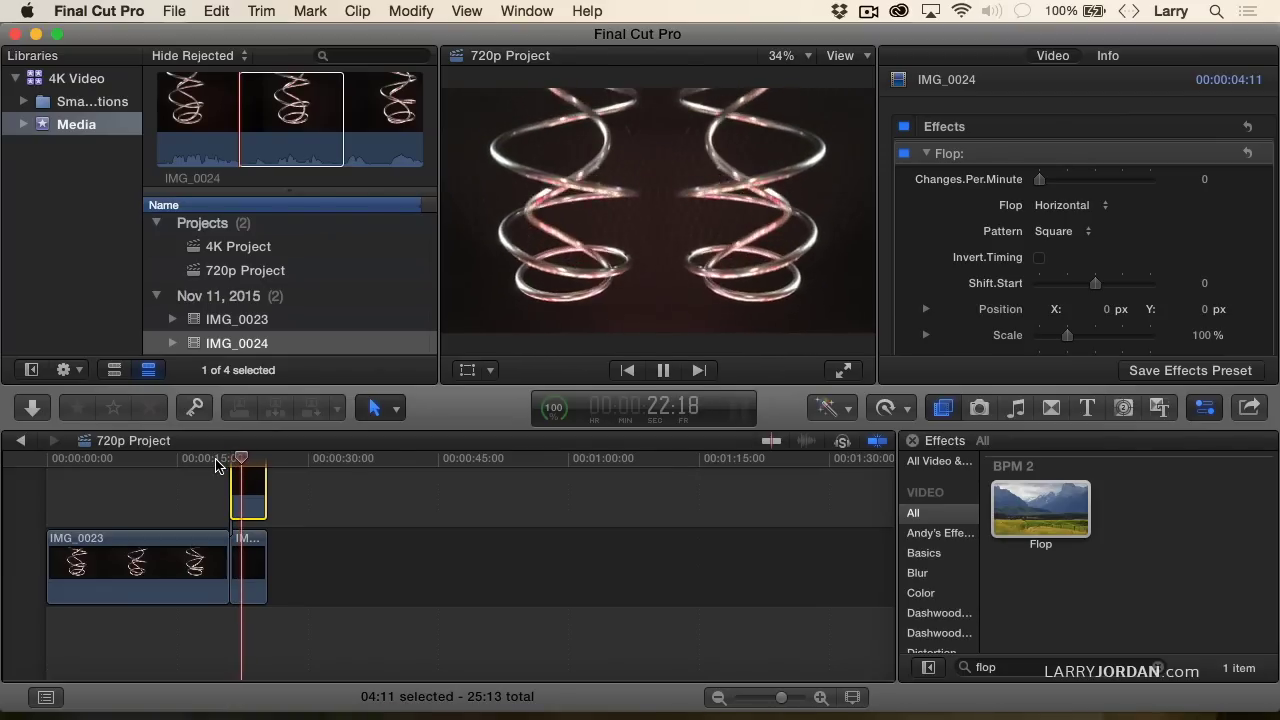
pyautogui.press('space')
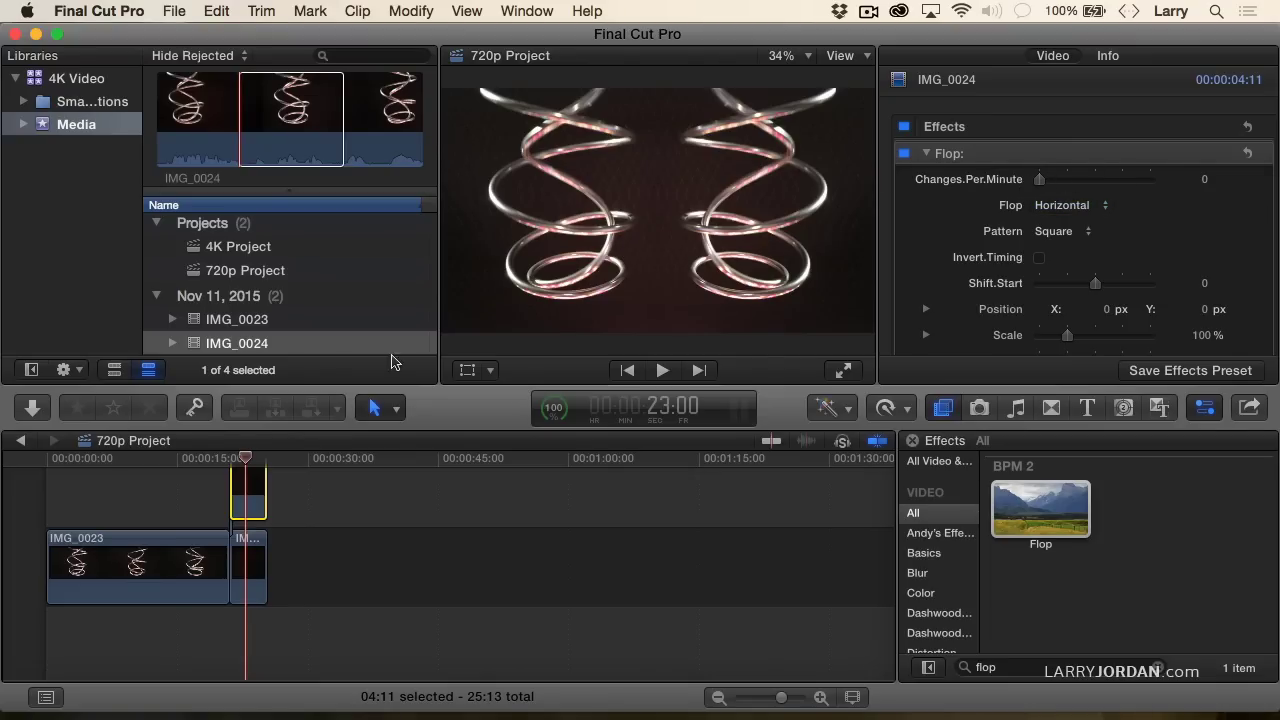
pyautogui.click(226, 470)
pyautogui.press('space')
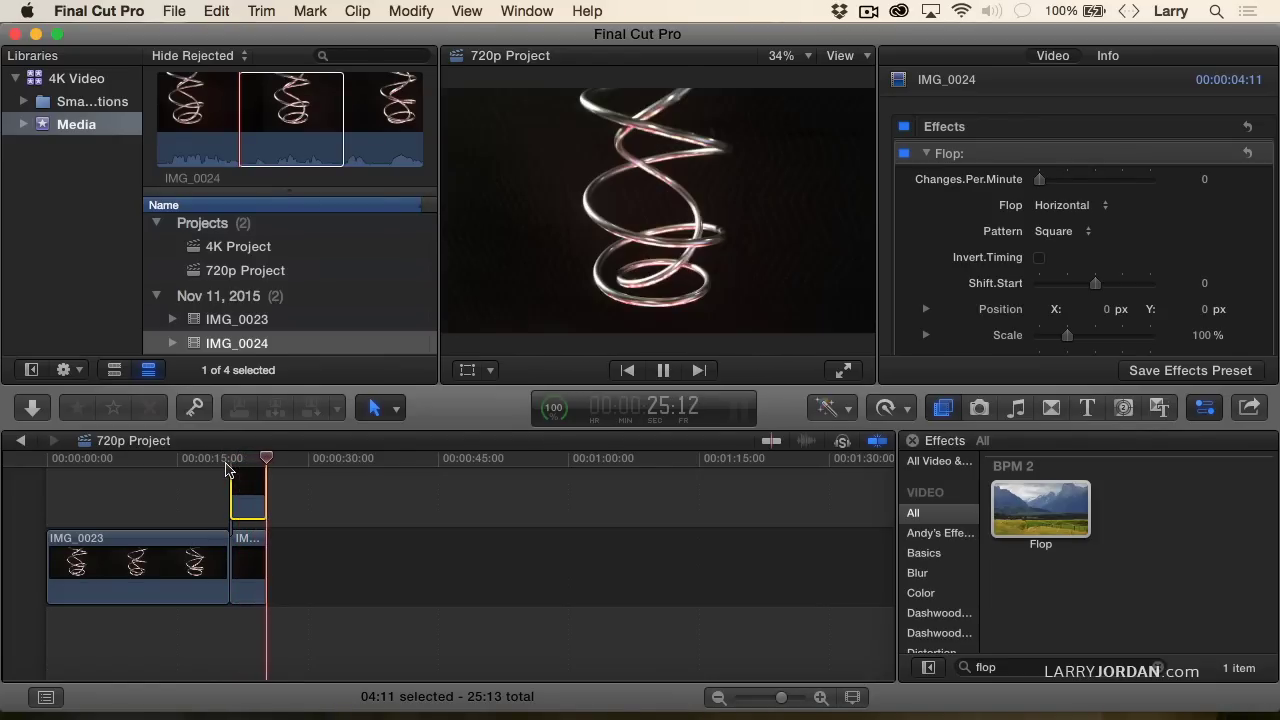
pyautogui.press('space')
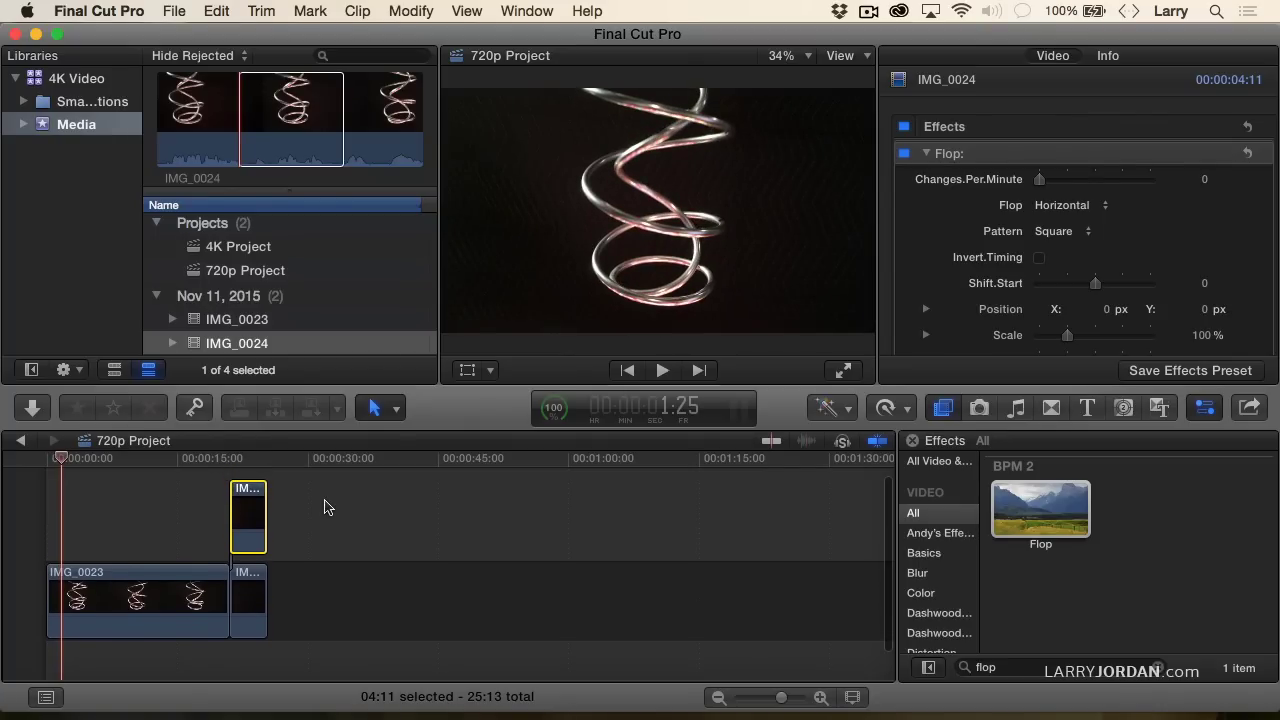
# Delete the flopped copy, blade IMG_0023 twice, and select the 04:22 middle piece
pyautogui.click(248, 460)
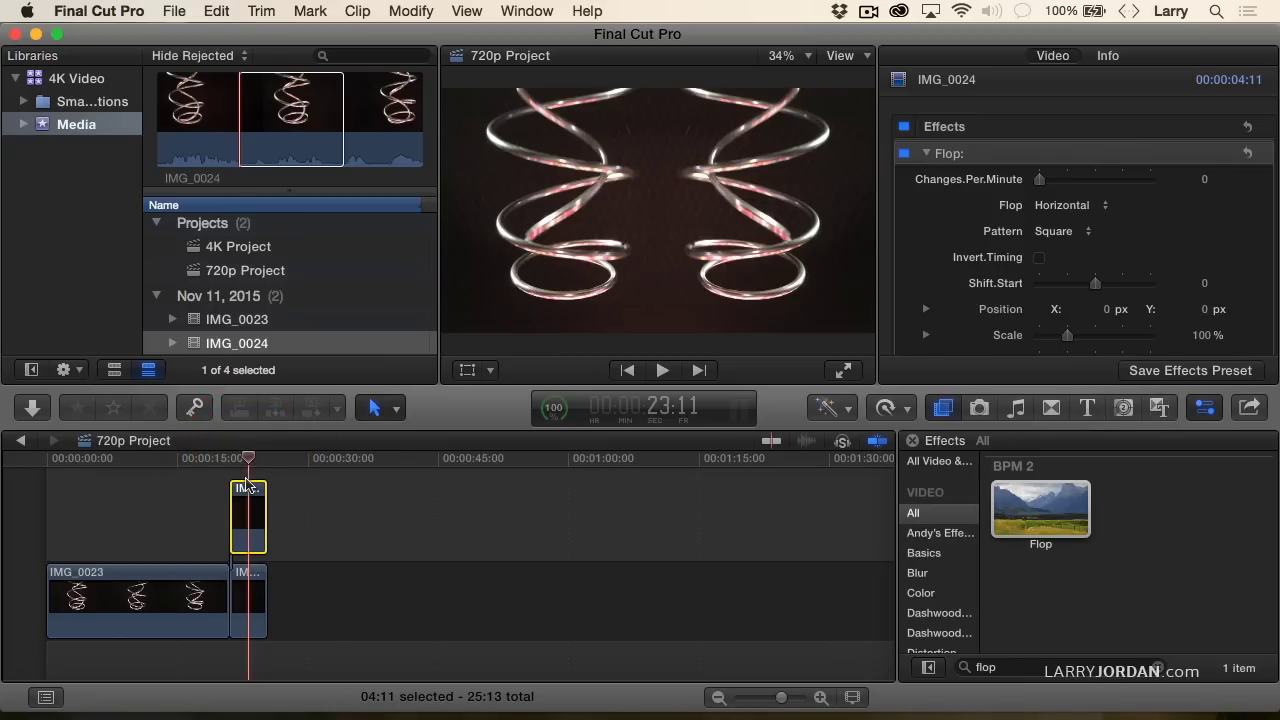
pyautogui.press('Delete')
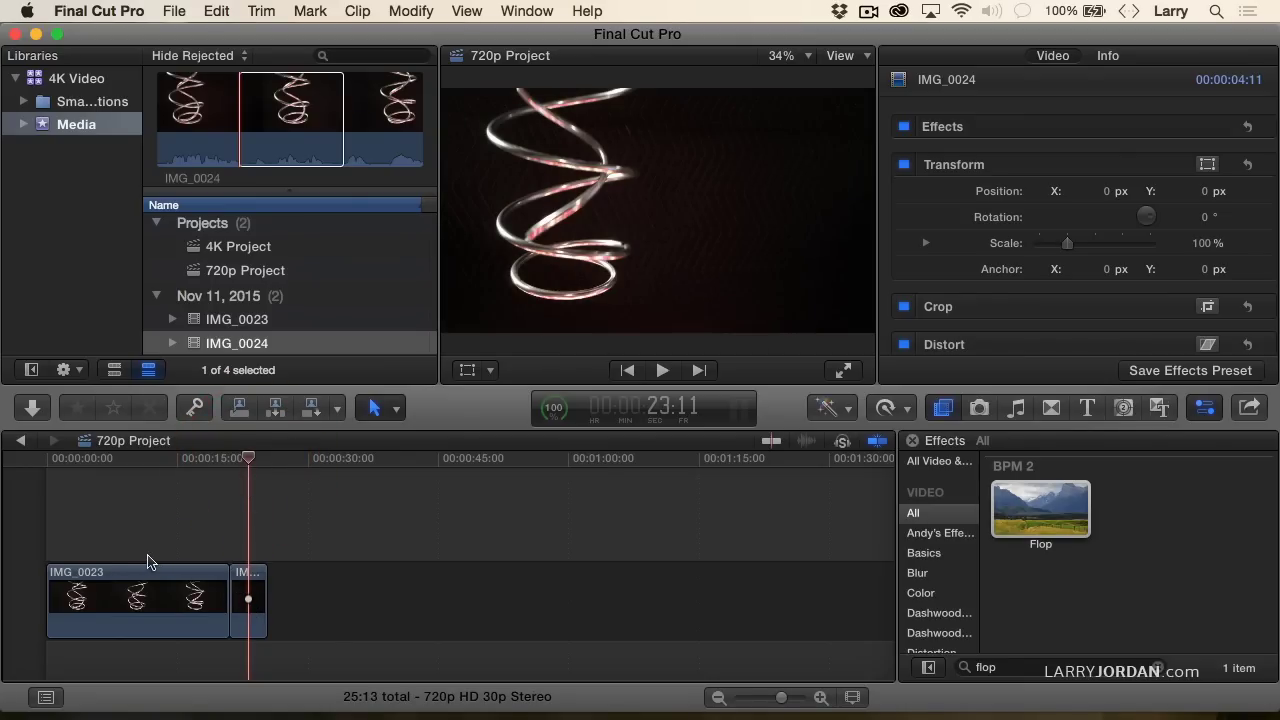
pyautogui.press('b')
pyautogui.click(118, 598)
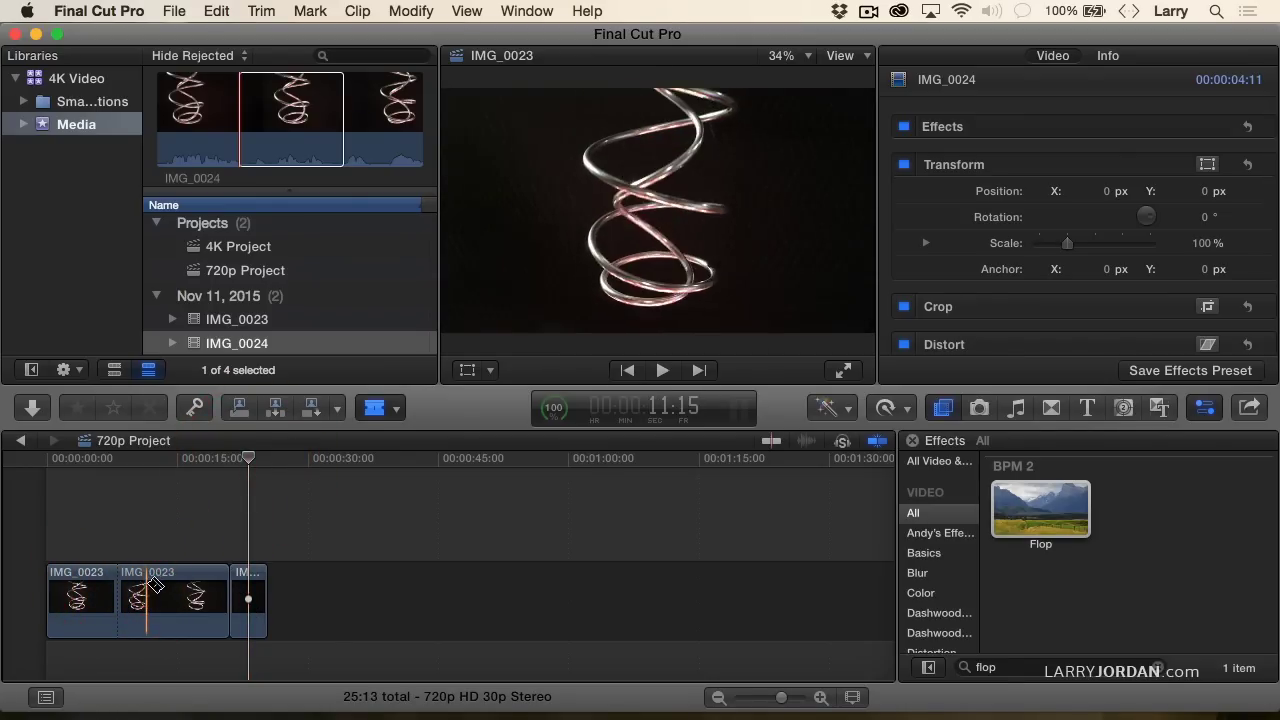
pyautogui.click(157, 598)
pyautogui.press('a')
pyautogui.click(137, 600)
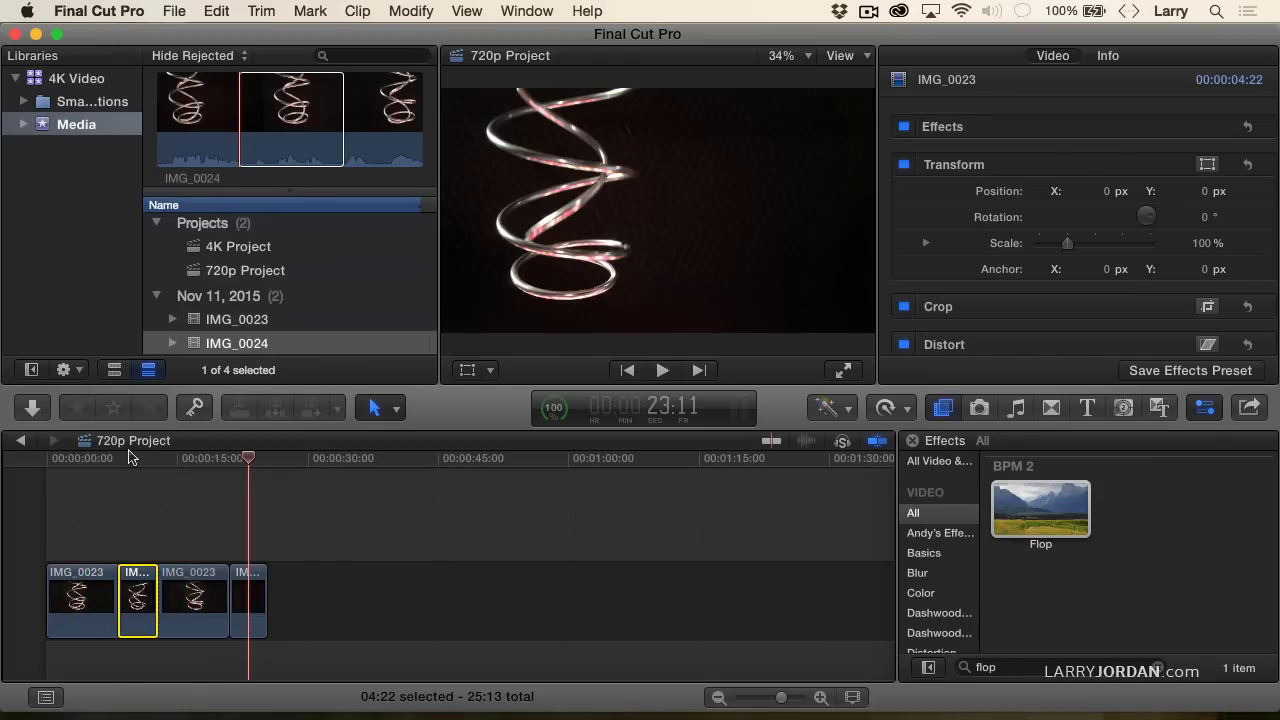
pyautogui.click(129, 458)
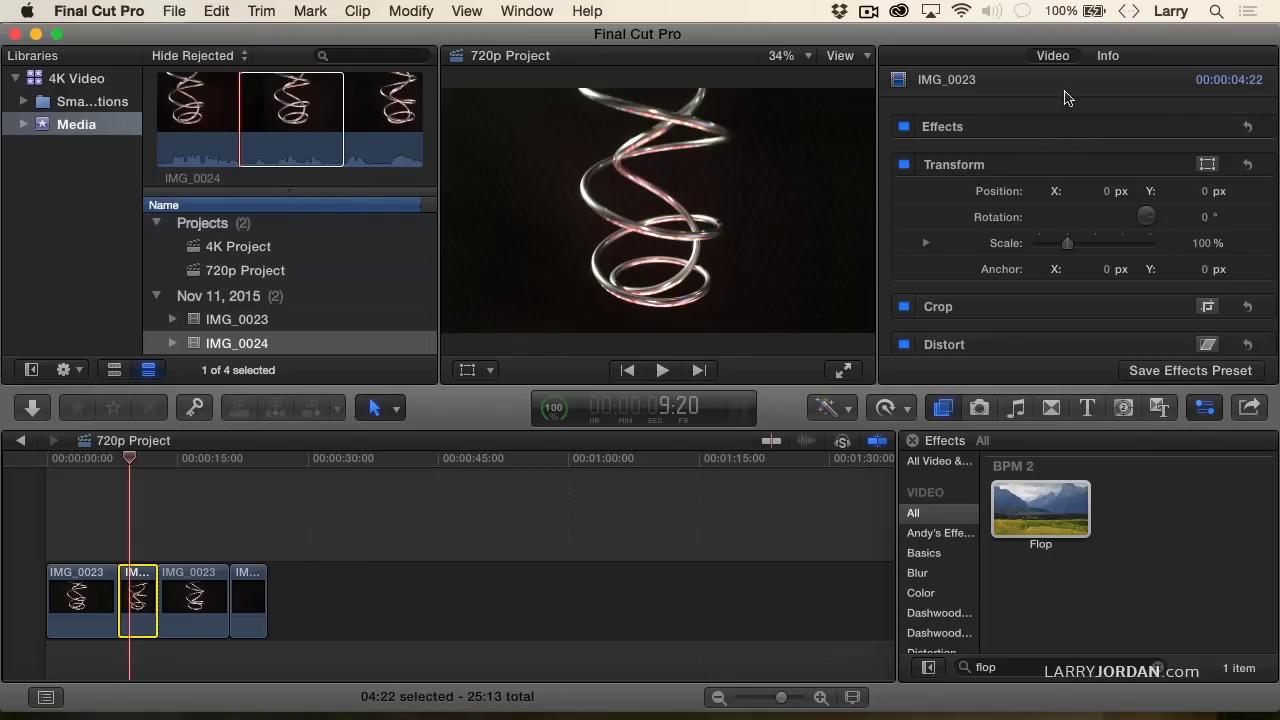
# Set the middle IMG_0023 section's Spatial Conform type to None
pyautogui.scroll(-10, 1062, 200)
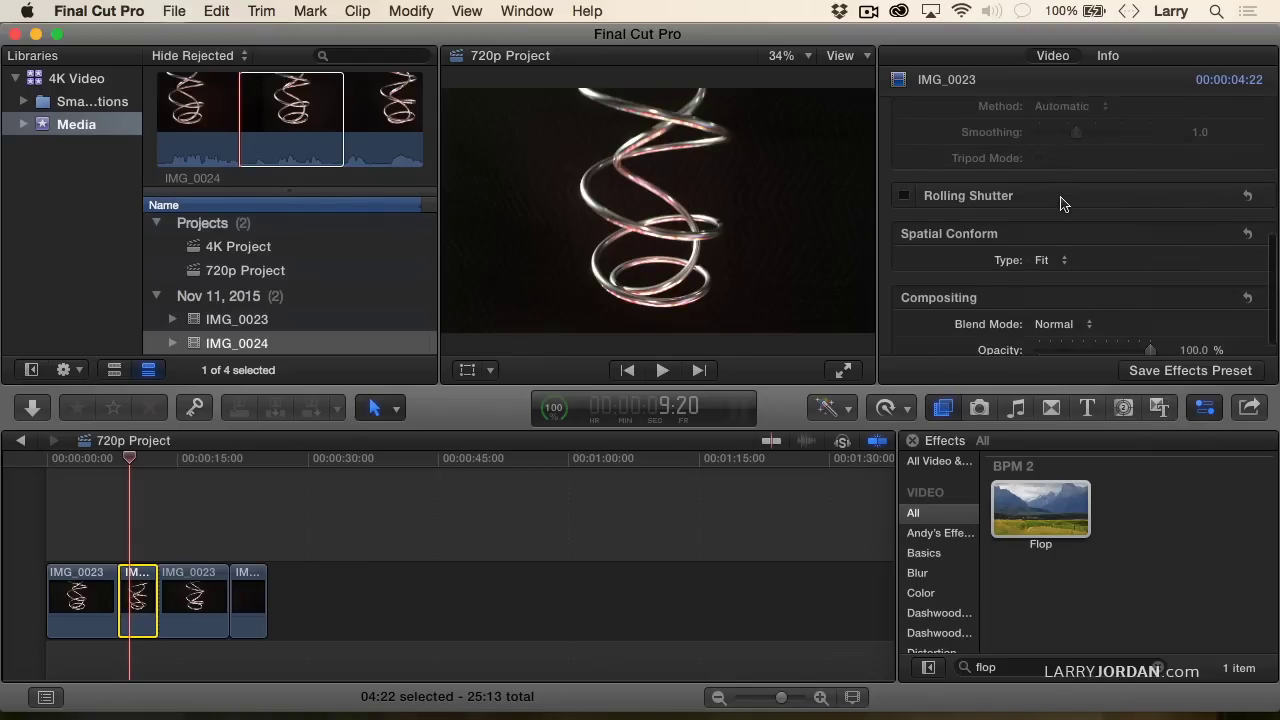
pyautogui.moveTo(940, 224)
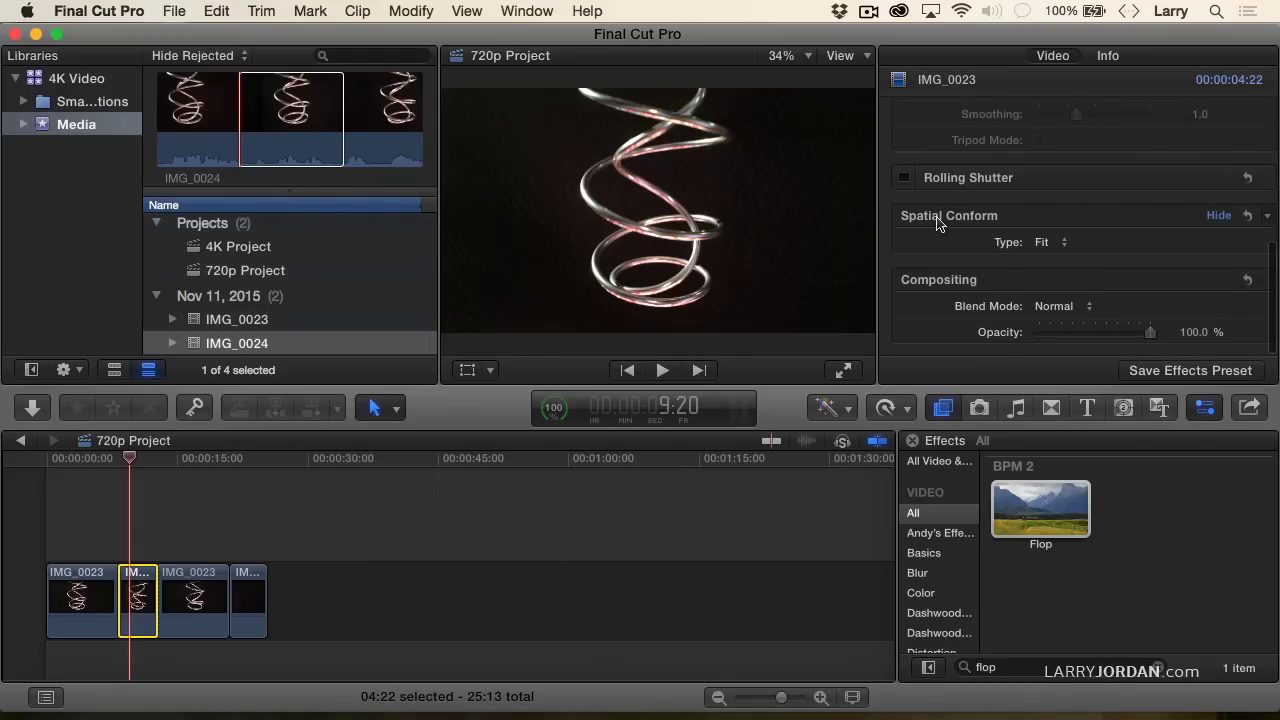
pyautogui.click(1060, 245)
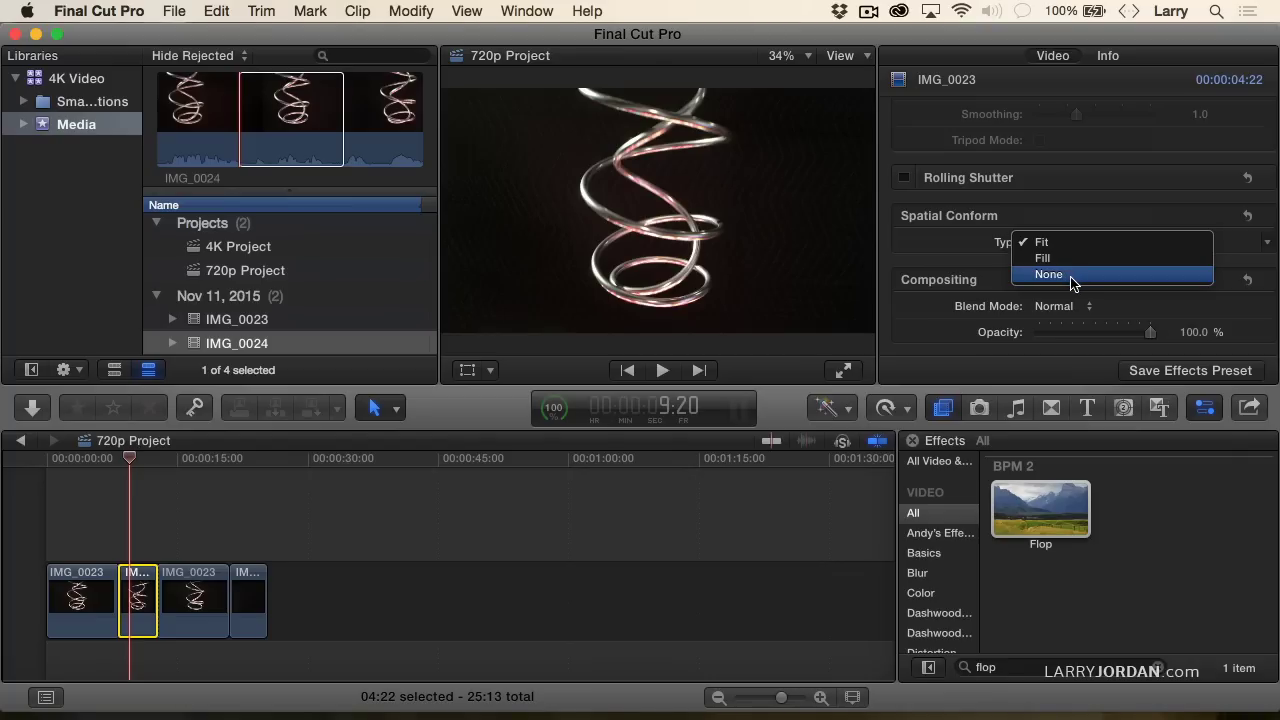
pyautogui.click(1071, 282)
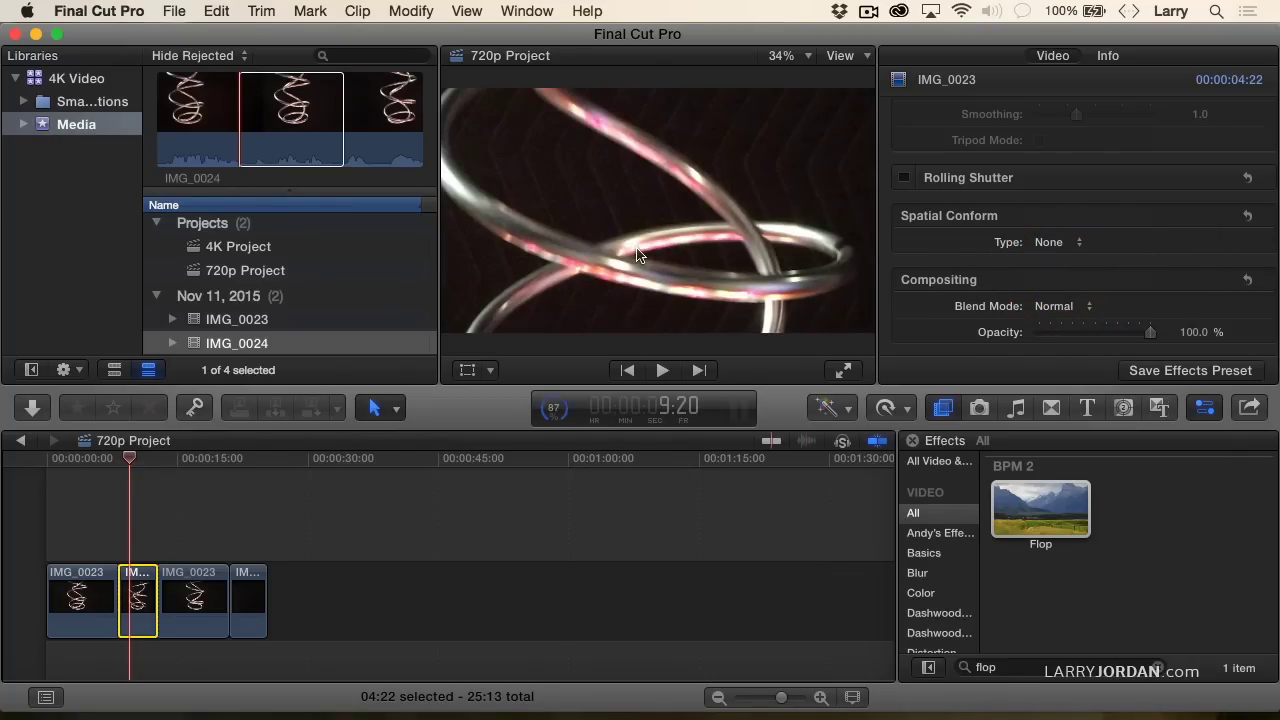
# Raise the middle clip's Transform Position Y to 549.0 px and play the edit from the start
pyautogui.scroll(8, 1075, 212)
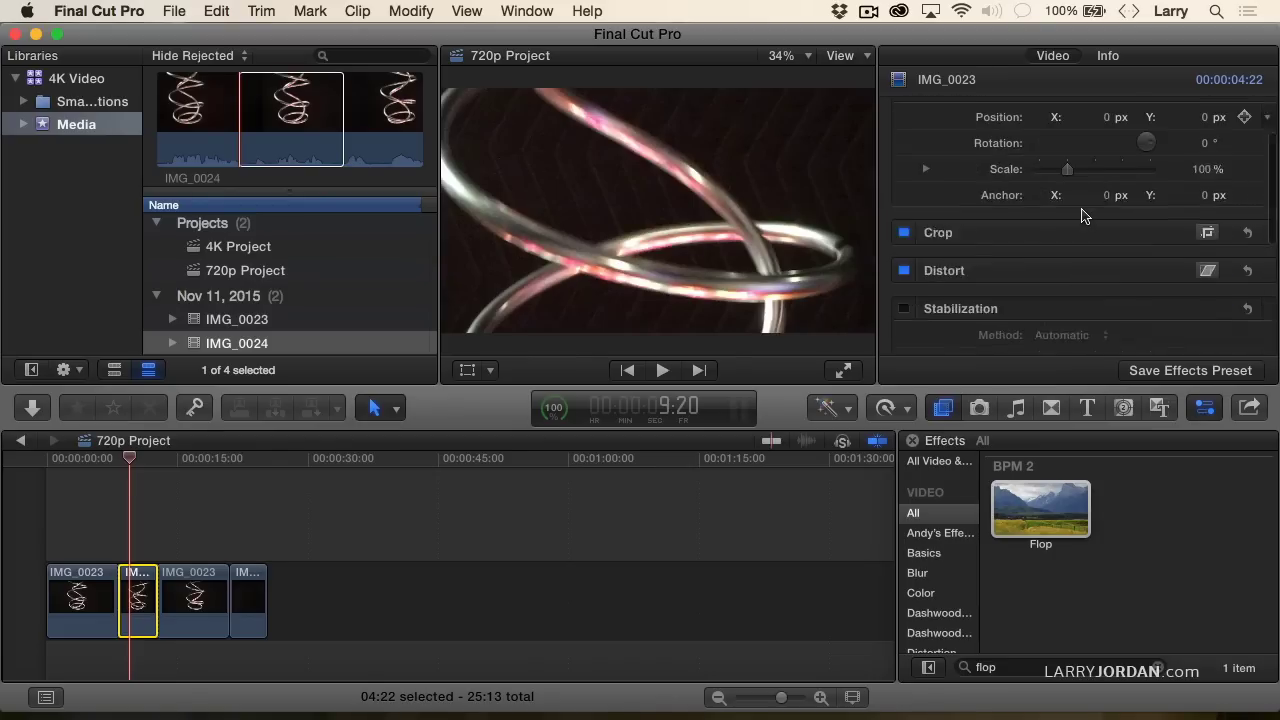
pyautogui.moveTo(1210, 197); pyautogui.dragTo(1058, 172)
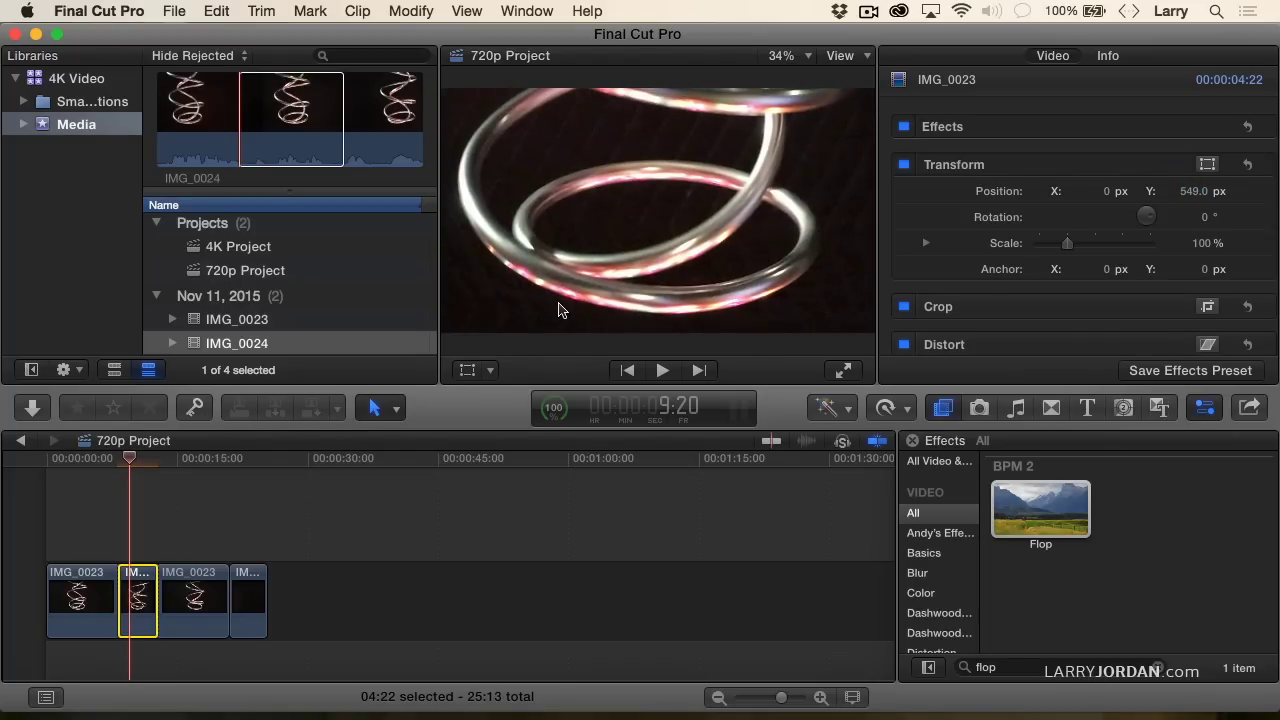
pyautogui.click(53, 467)
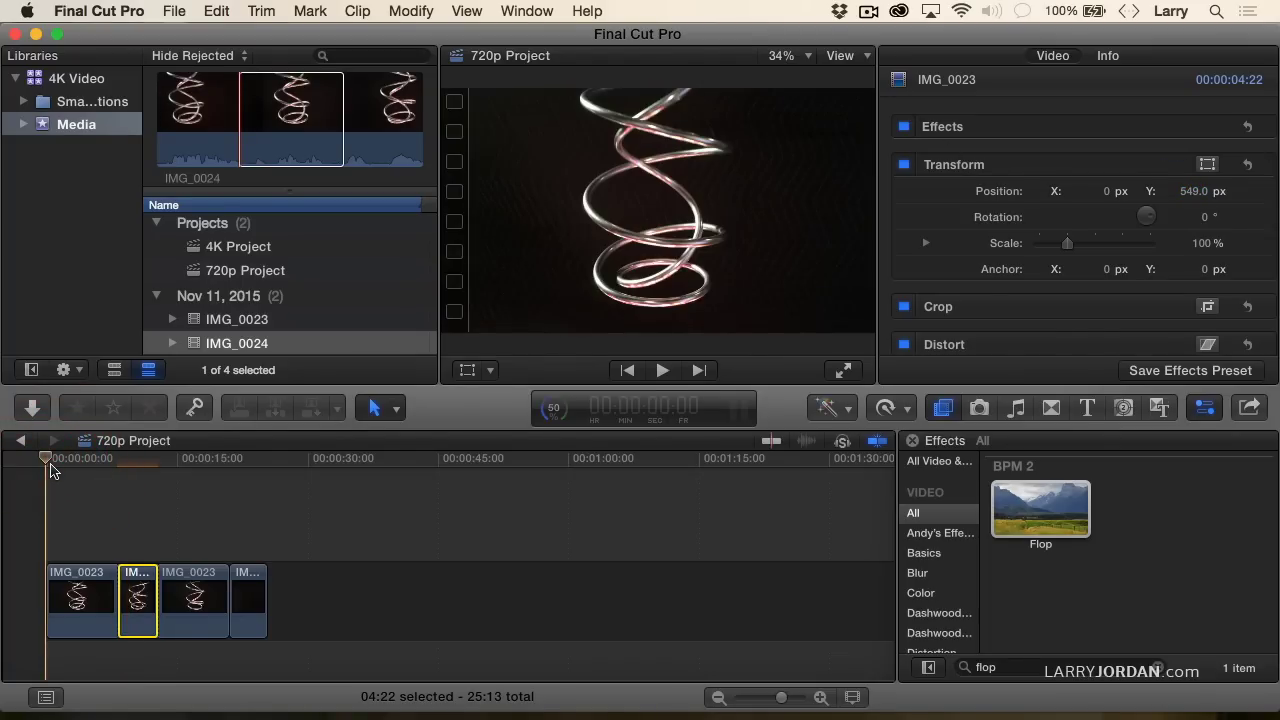
pyautogui.press('space')
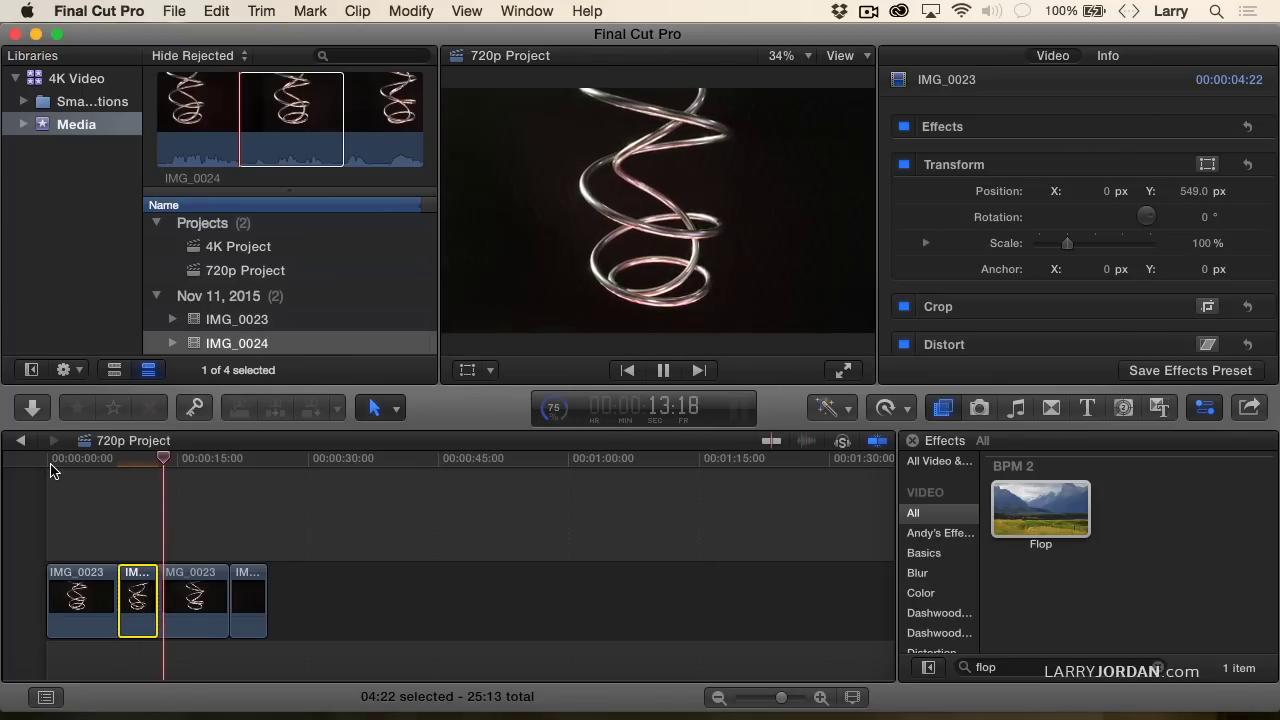
pyautogui.press('space')
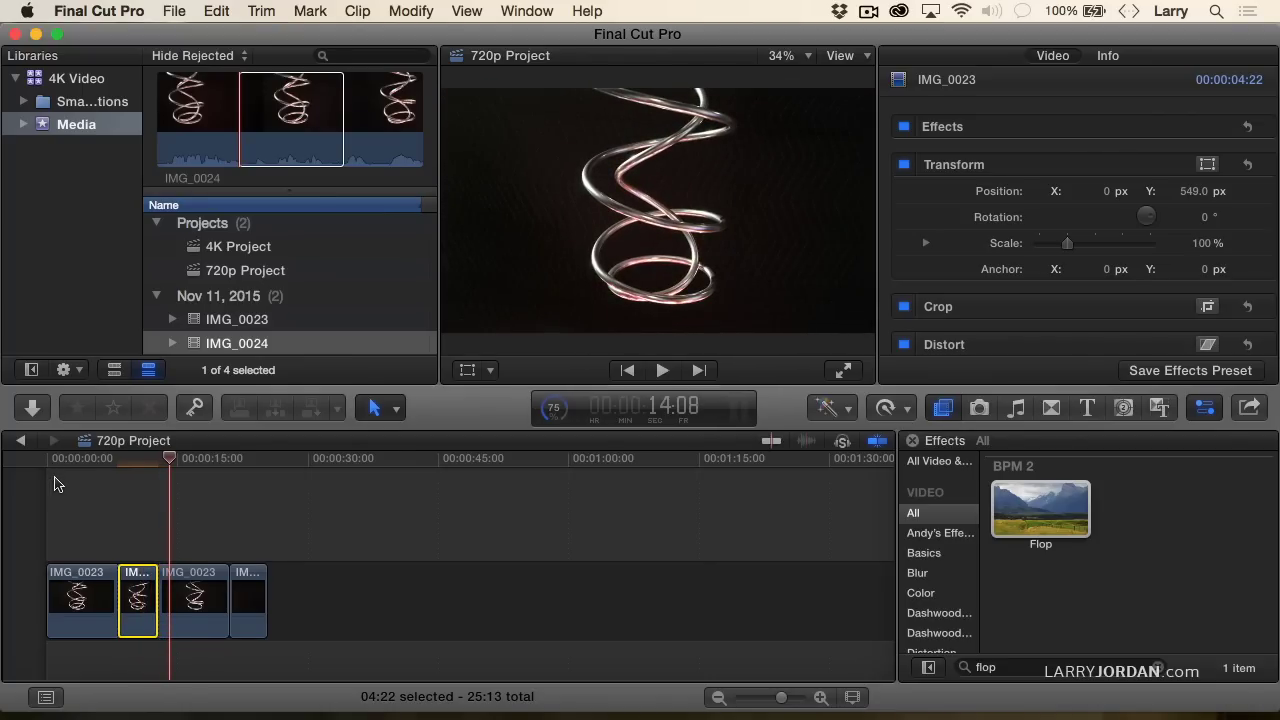
pyautogui.moveTo(150, 460)
pyautogui.mouseDown()
pyautogui.moveTo(127, 462)
pyautogui.moveTo(143, 463)
pyautogui.mouseUp()
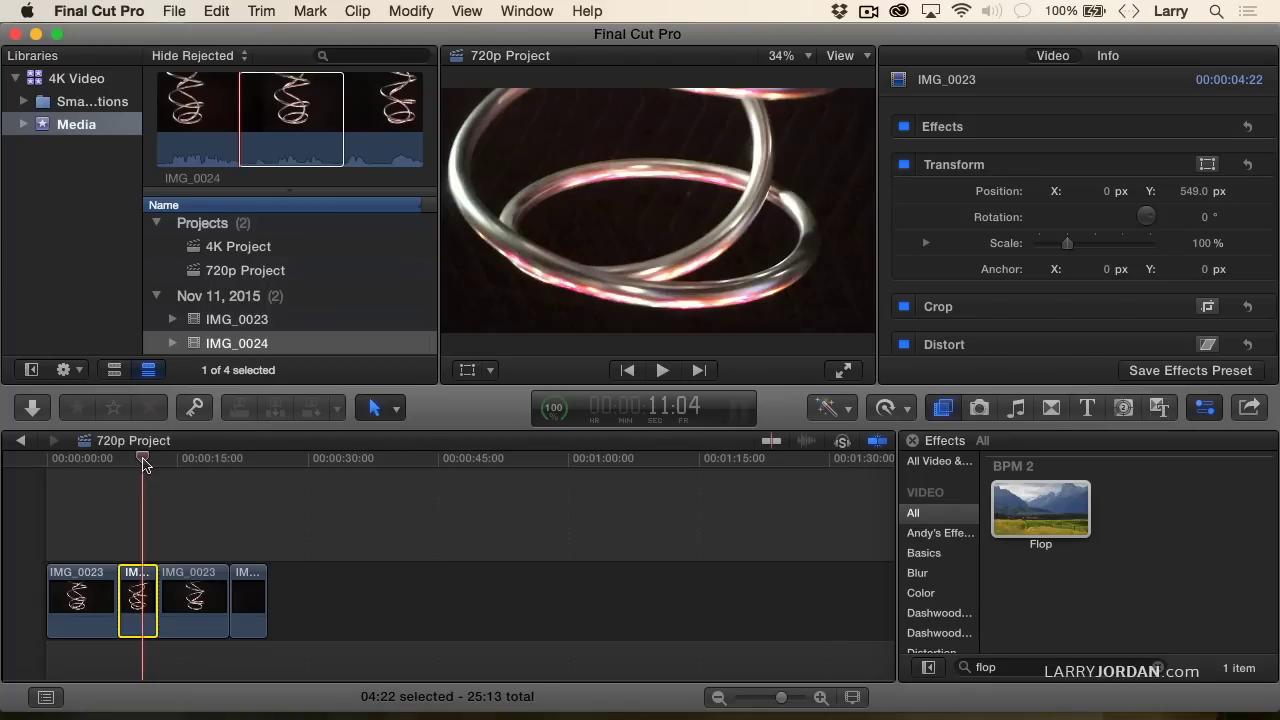
pyautogui.click(137, 600)
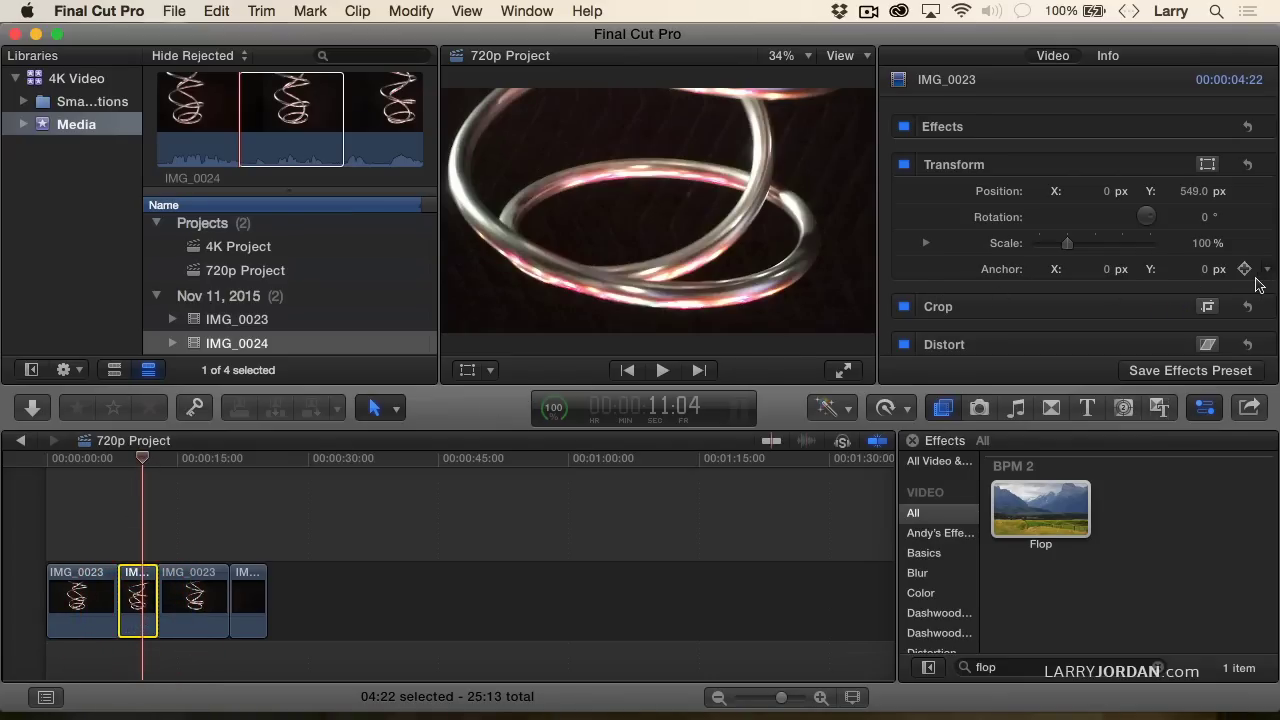